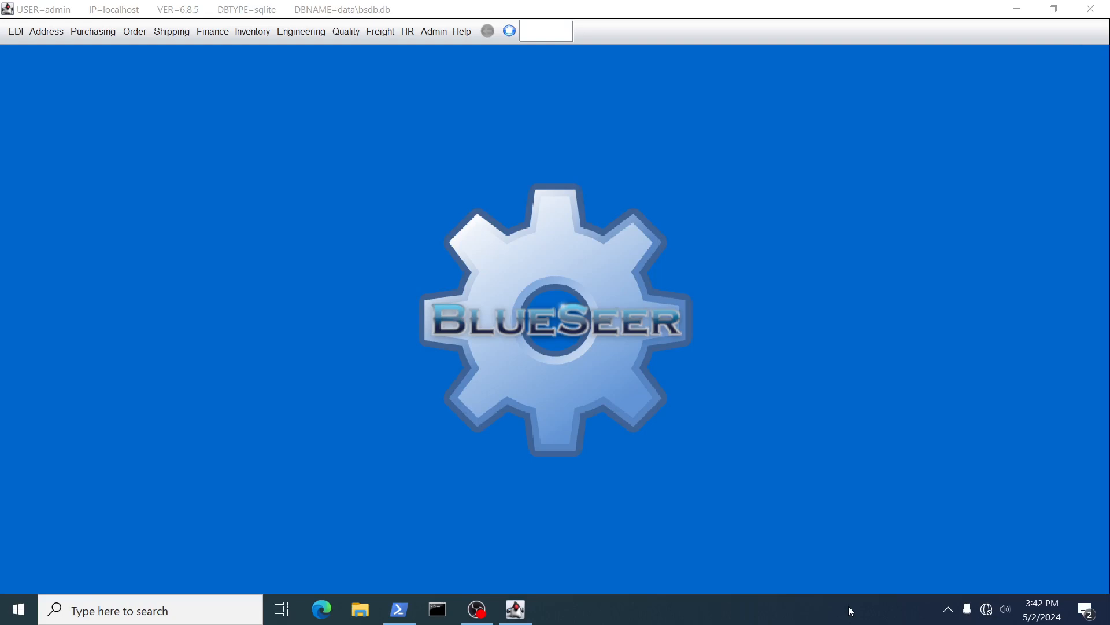
Close BlueSeer and relaunch it by rerunning 'ant run' in PowerShell.
left_click(806, 198)
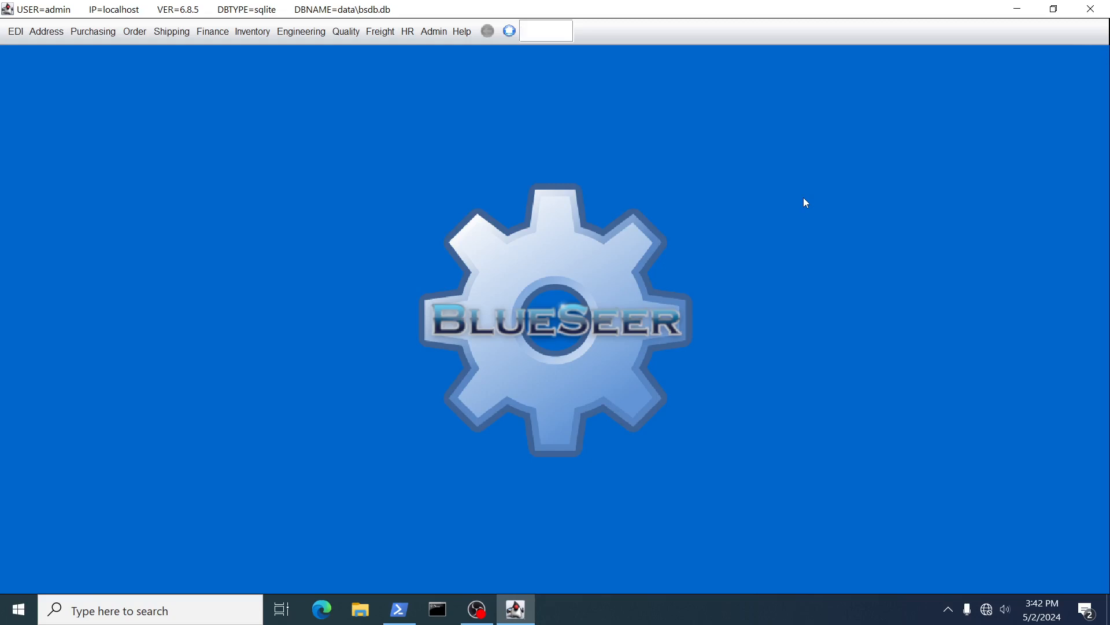
left_click(1100, 10)
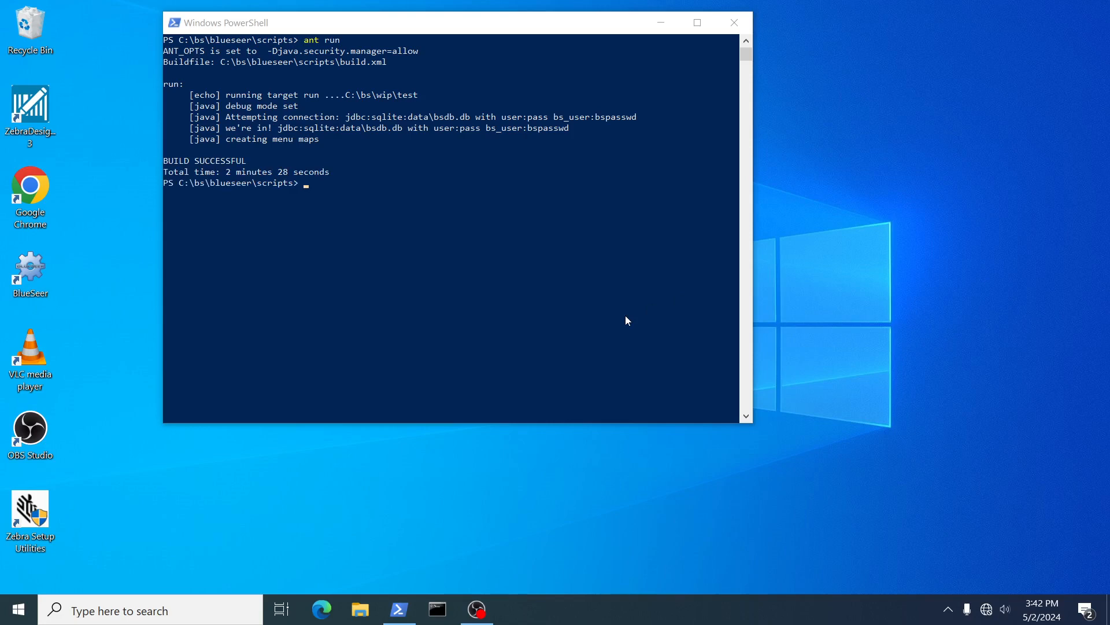
left_click(504, 285)
key("Up")
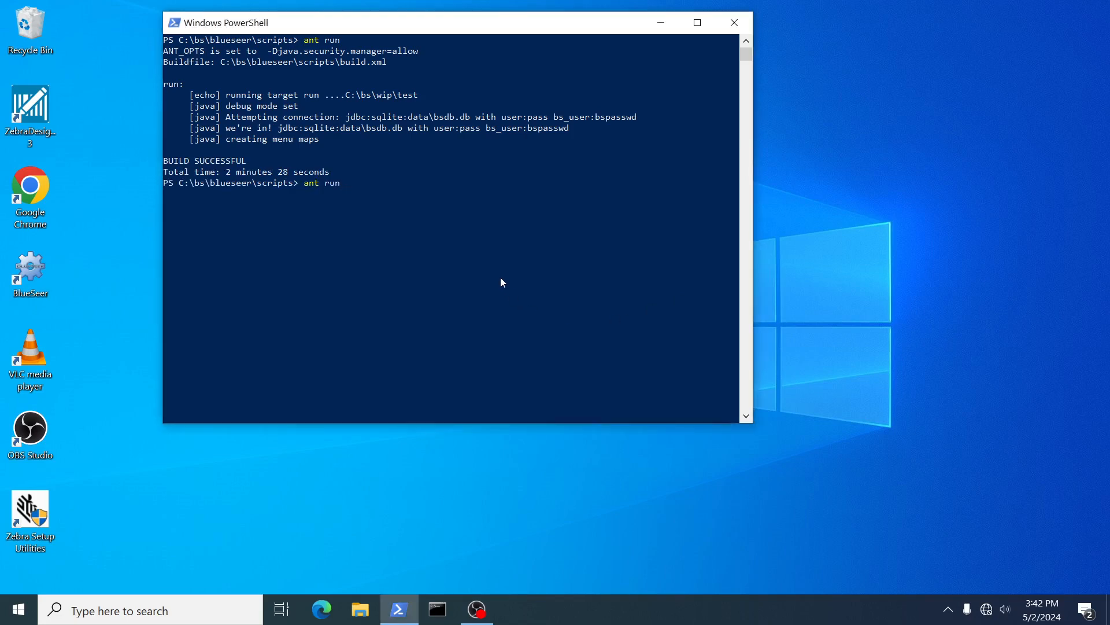
key("Return")
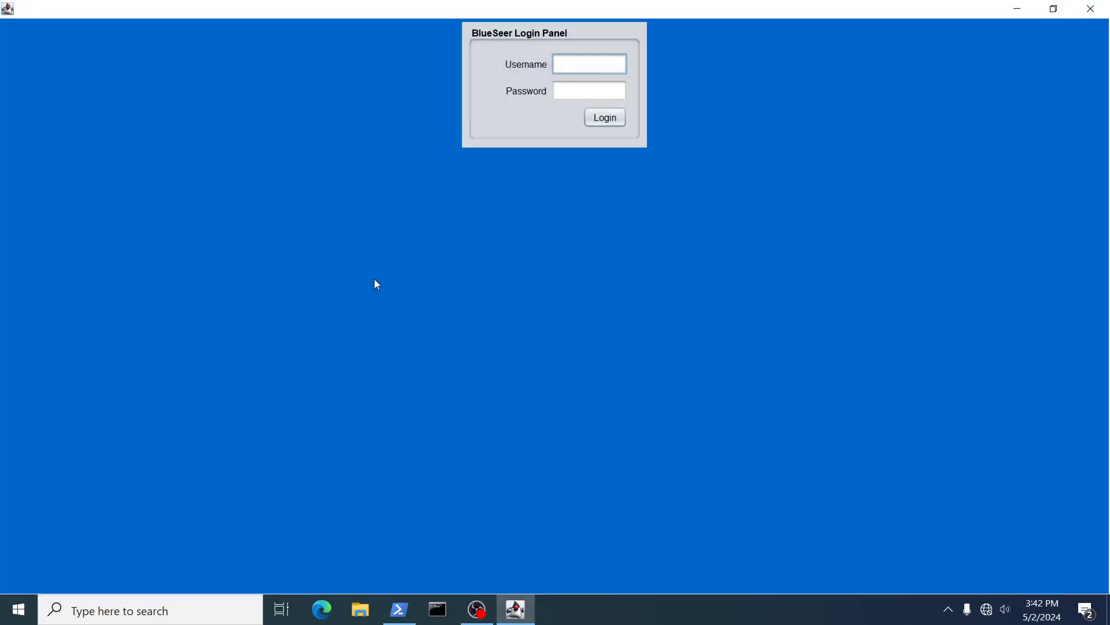
Log in to BlueSeer as admin at the login panel.
type("admin")
key("Tab")
key("Tab")
key("Return")
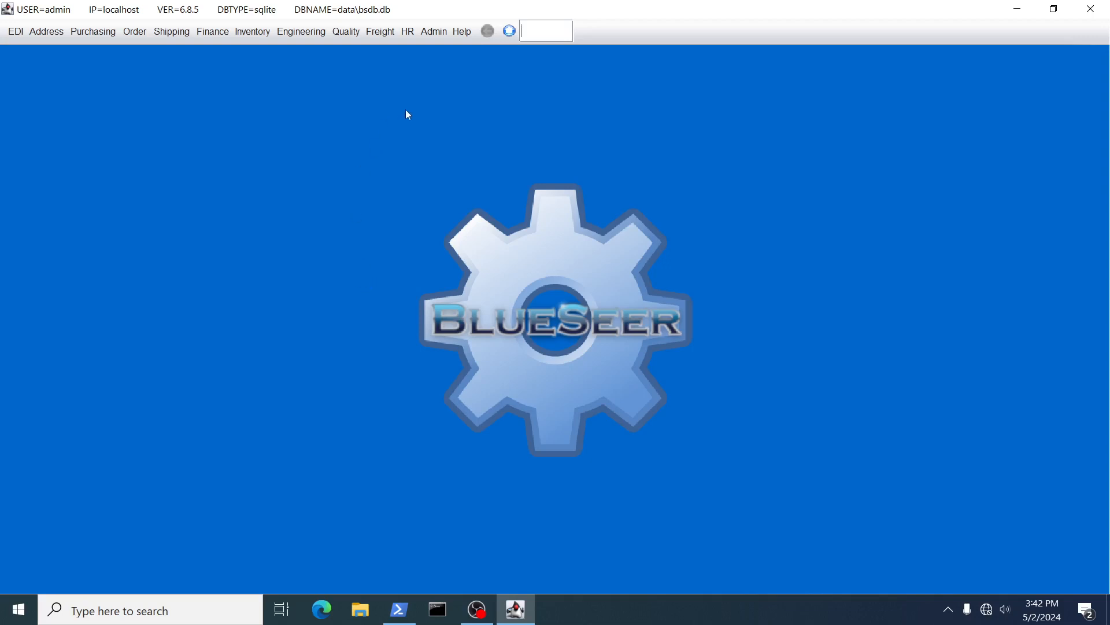
In Admin > User Browse, replace the admin user's password, Update the record, and close BlueSeer.
left_click(433, 33)
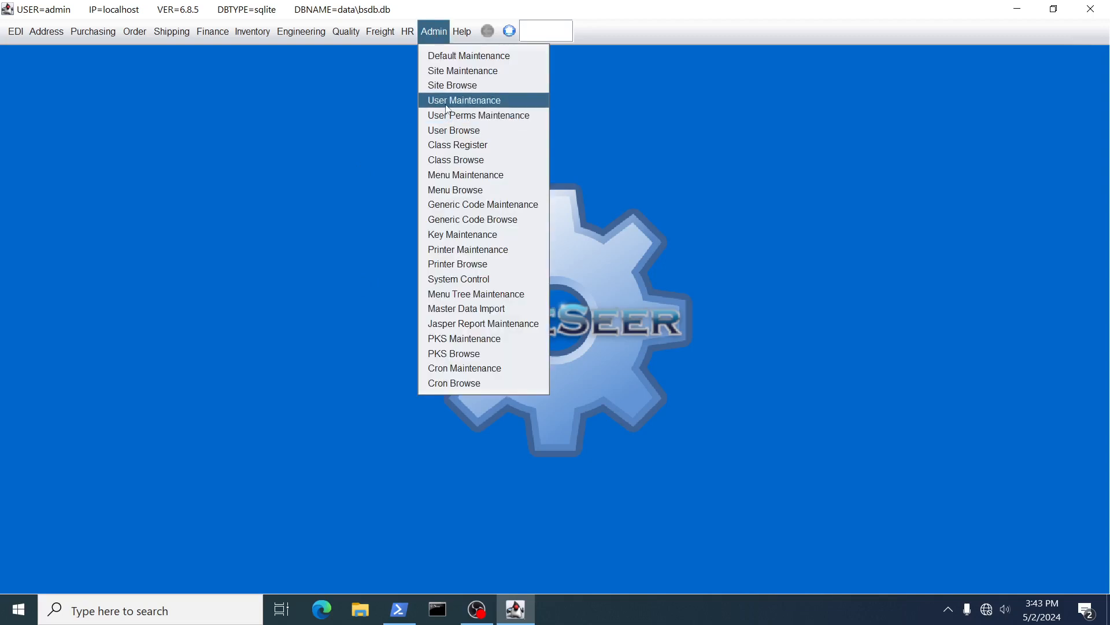
left_click(453, 131)
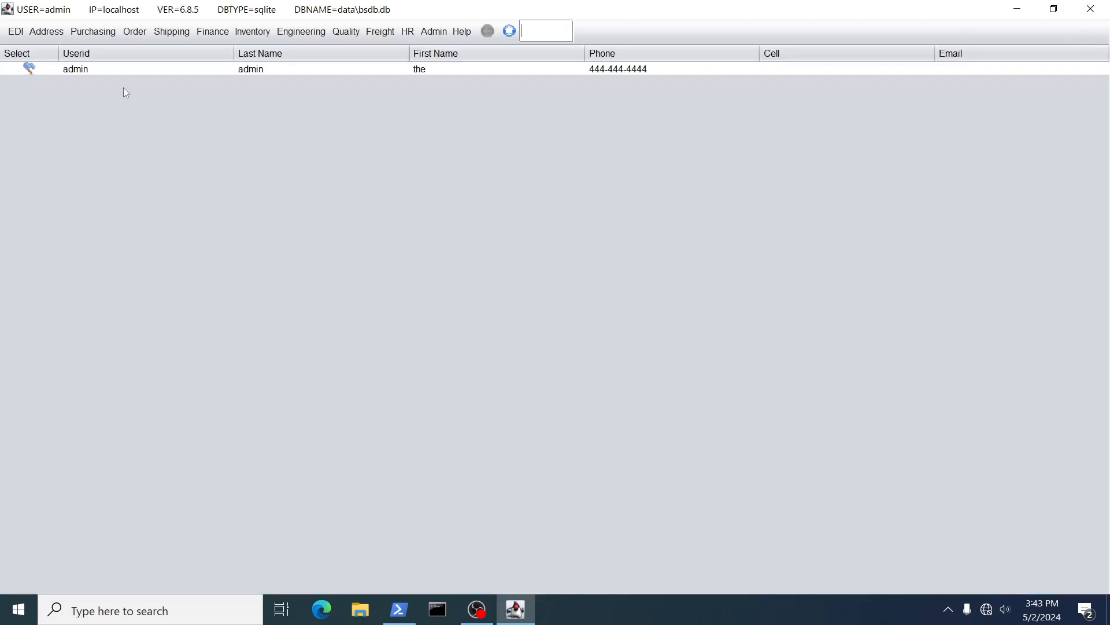
left_click(29, 69)
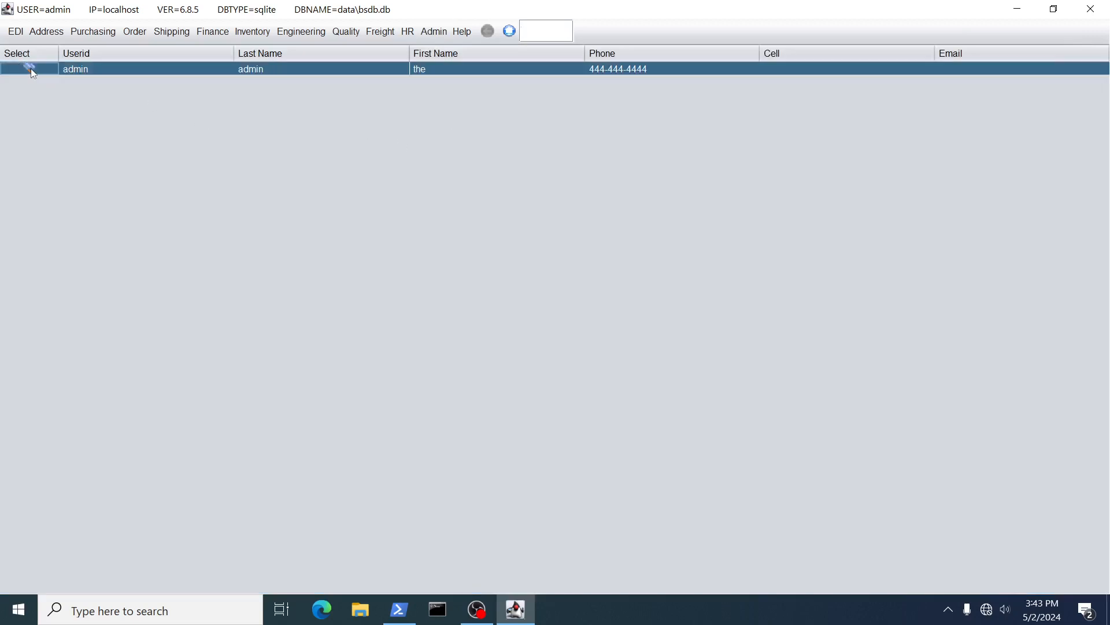
left_click_drag(596, 267, 512, 267)
type("*****")
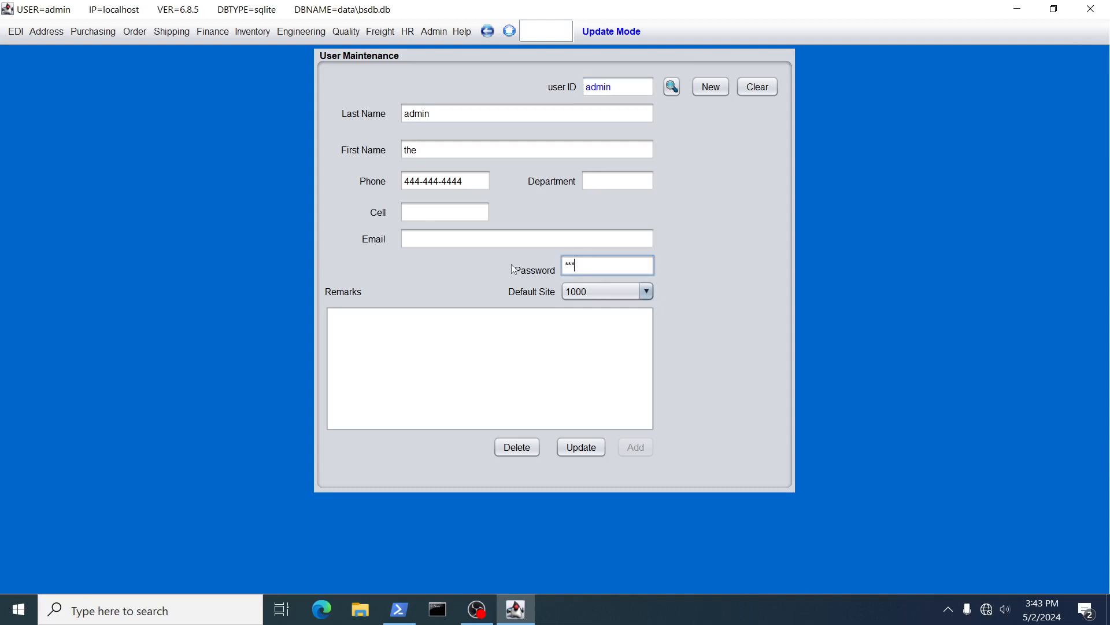
left_click(582, 447)
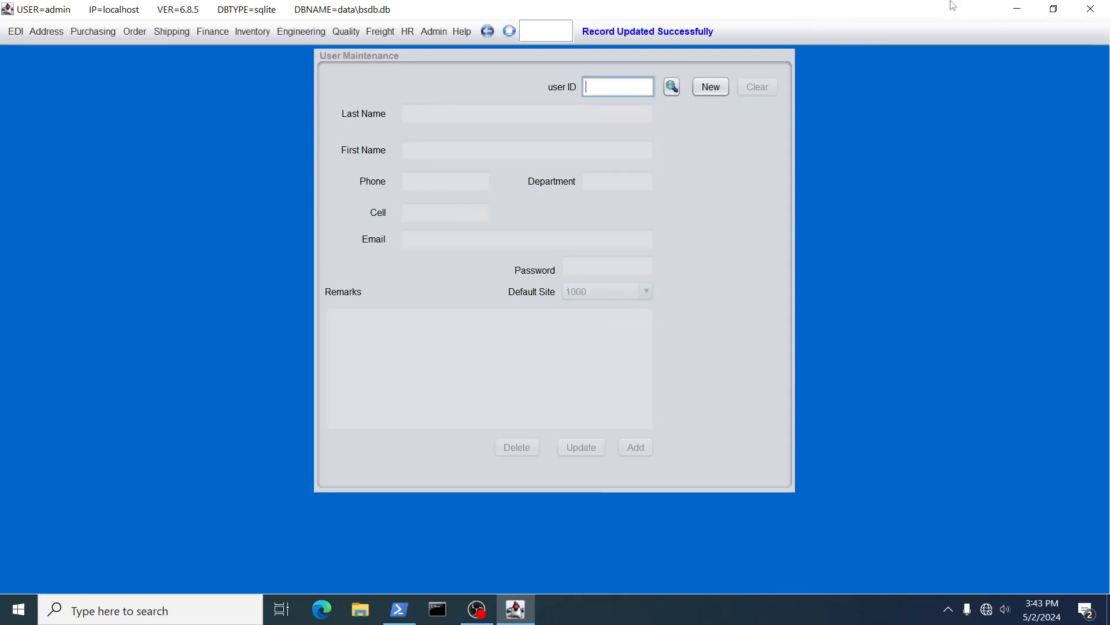
left_click(1091, 9)
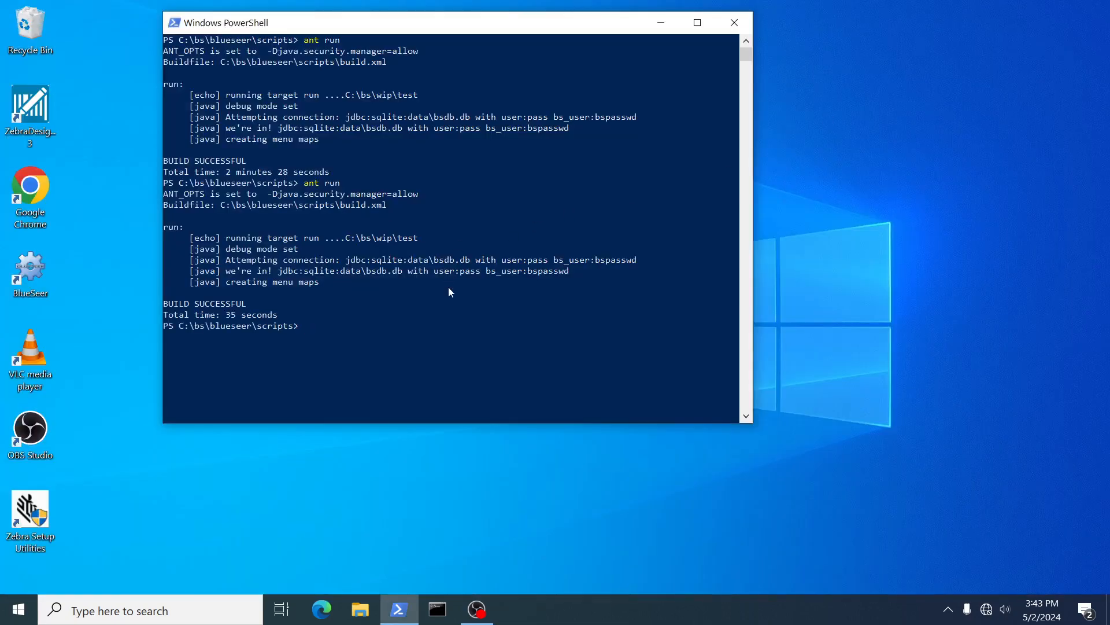
Rerun 'ant run', dismiss an invalid-password rejection, then log in as admin with the new password.
key("Up")
key("Return")
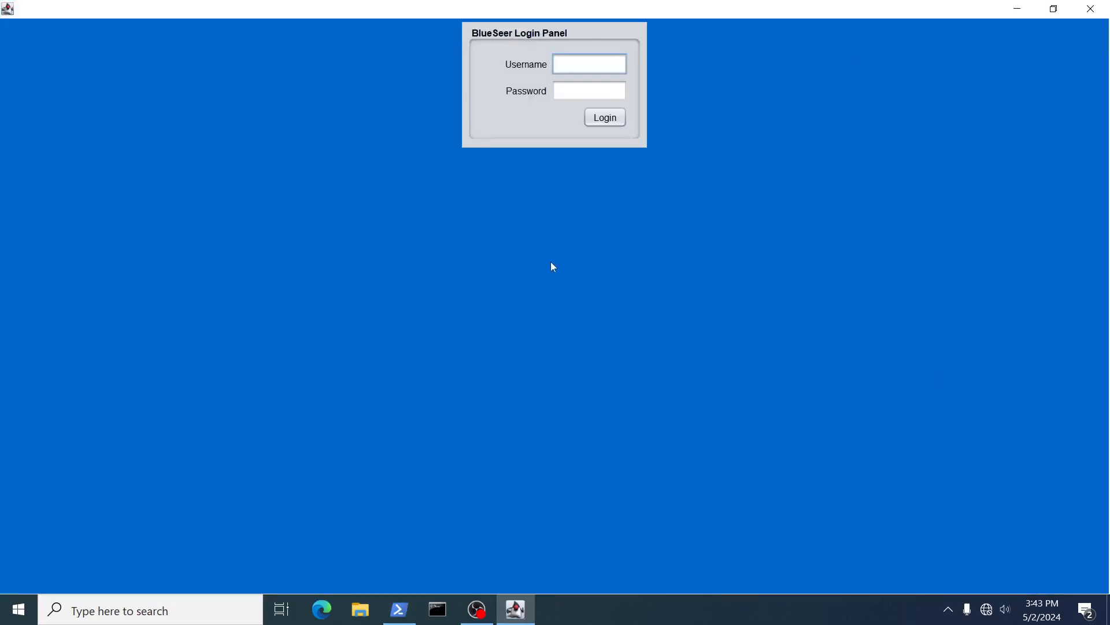
type("admin")
key("Tab")
key("Tab")
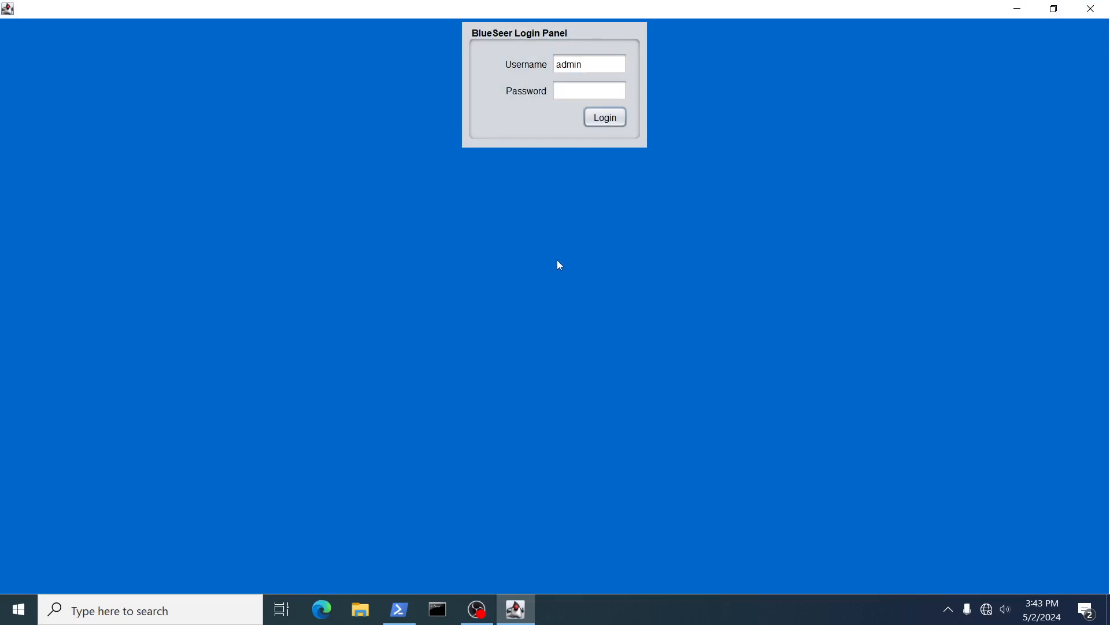
key("space")
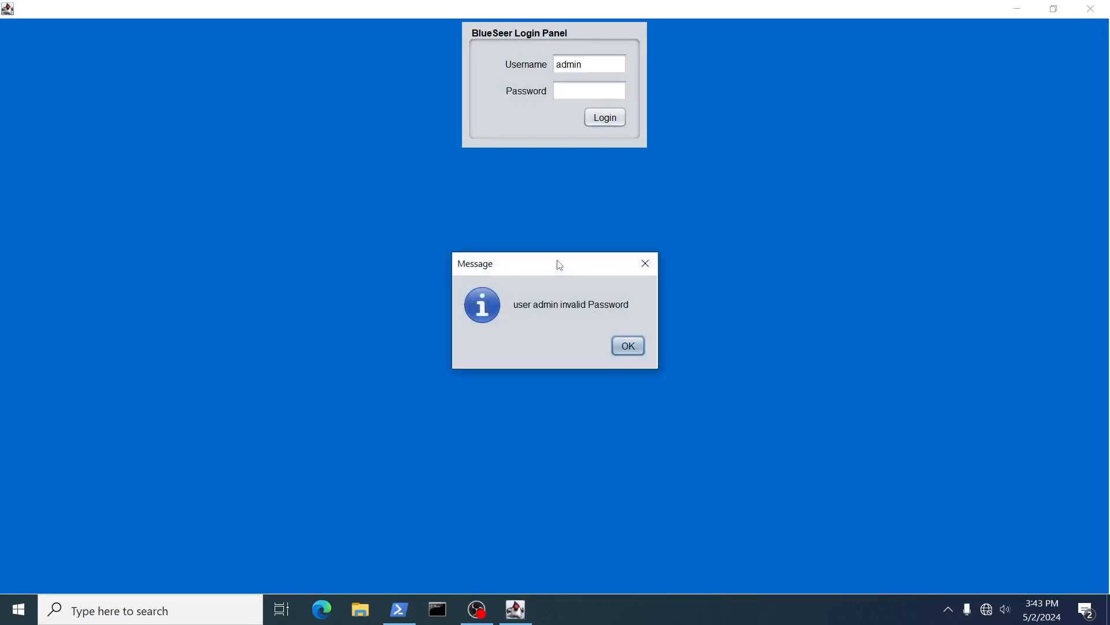
key("Return")
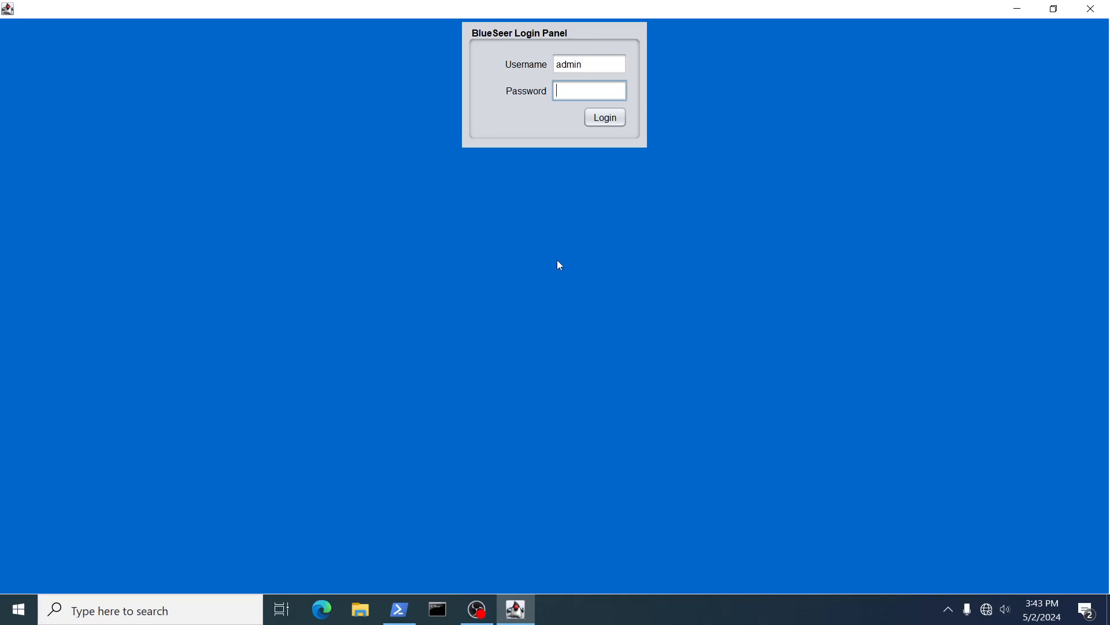
type("admin")
key("Return")
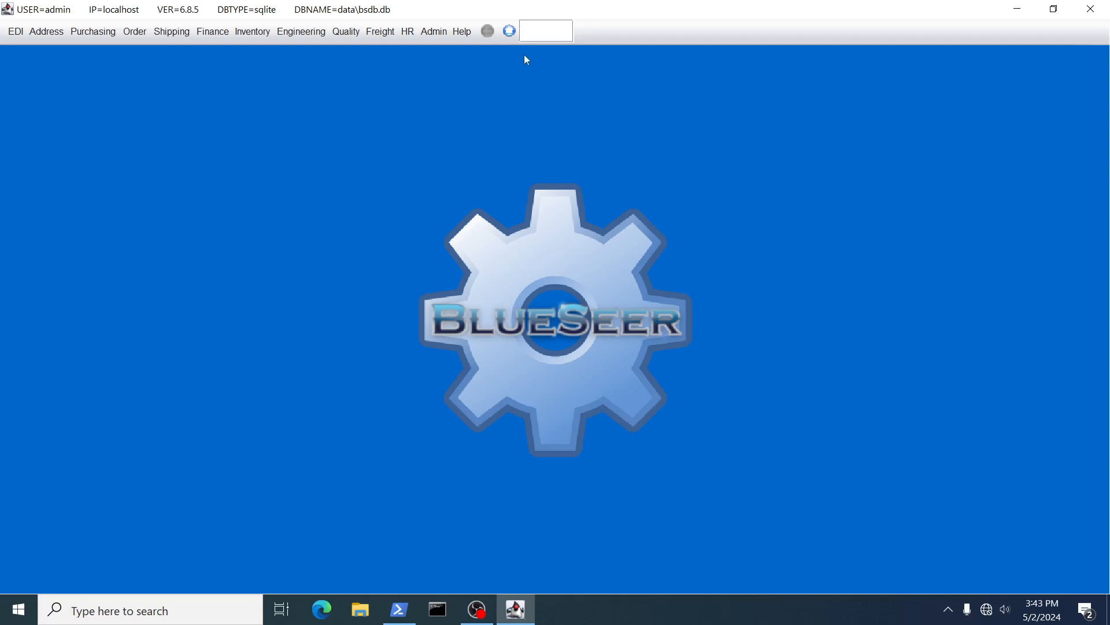
Open Admin > User Maintenance and start a new user record.
left_click(438, 34)
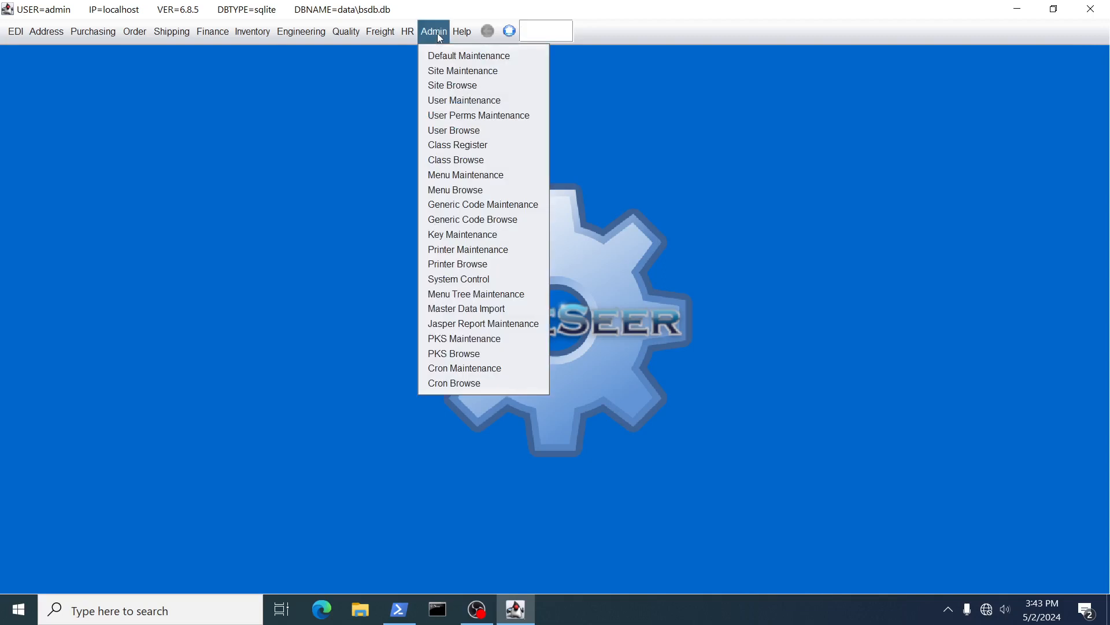
left_click(449, 101)
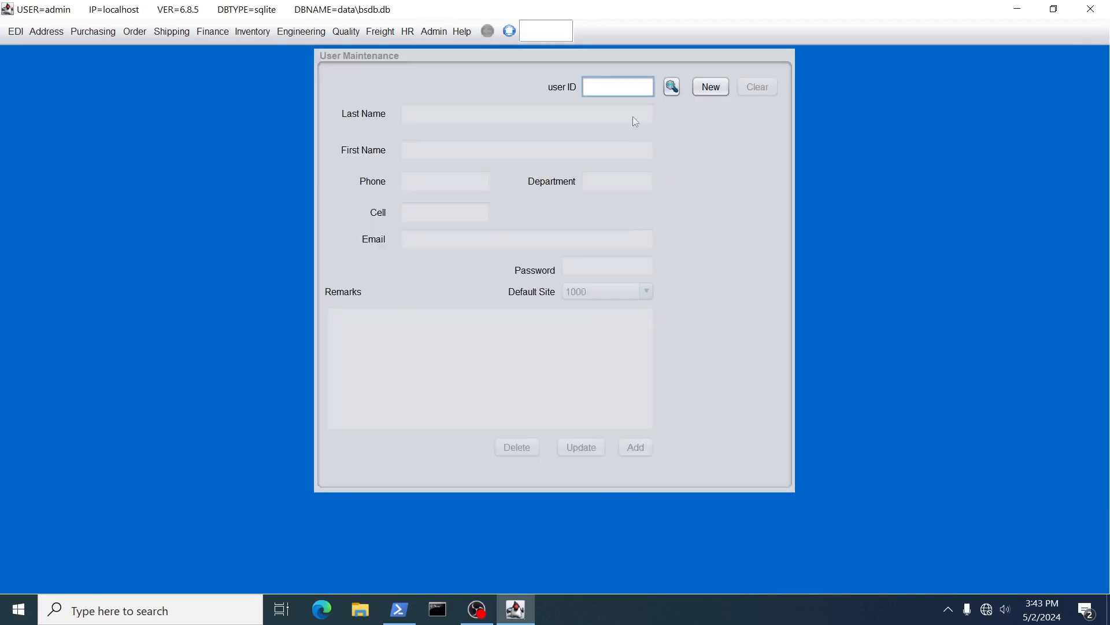
type("test")
left_click(701, 84)
Add user ID 'test' with last and first names, an e-mail and a password, then close BlueSeer.
left_click(614, 95)
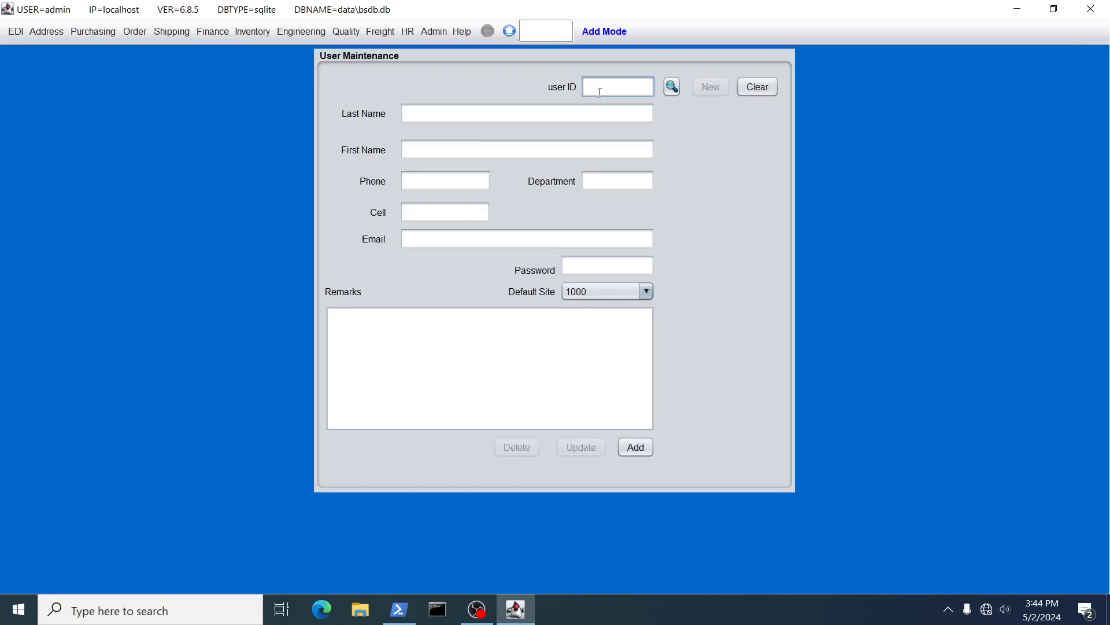
type("test")
left_click(445, 112)
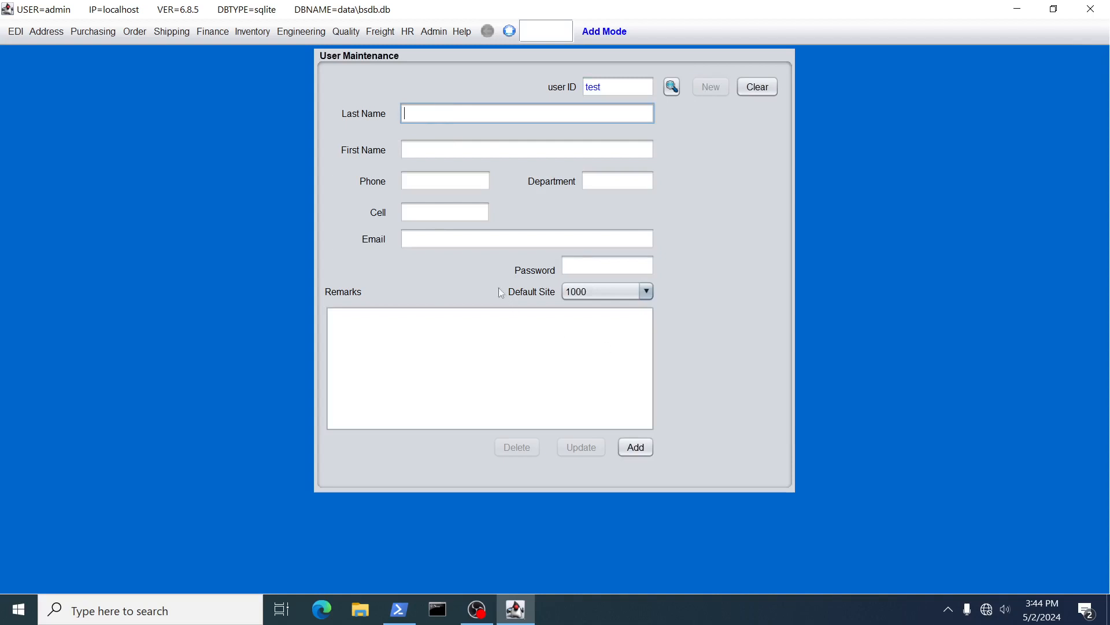
type("test")
left_click(445, 149)
type("tes")
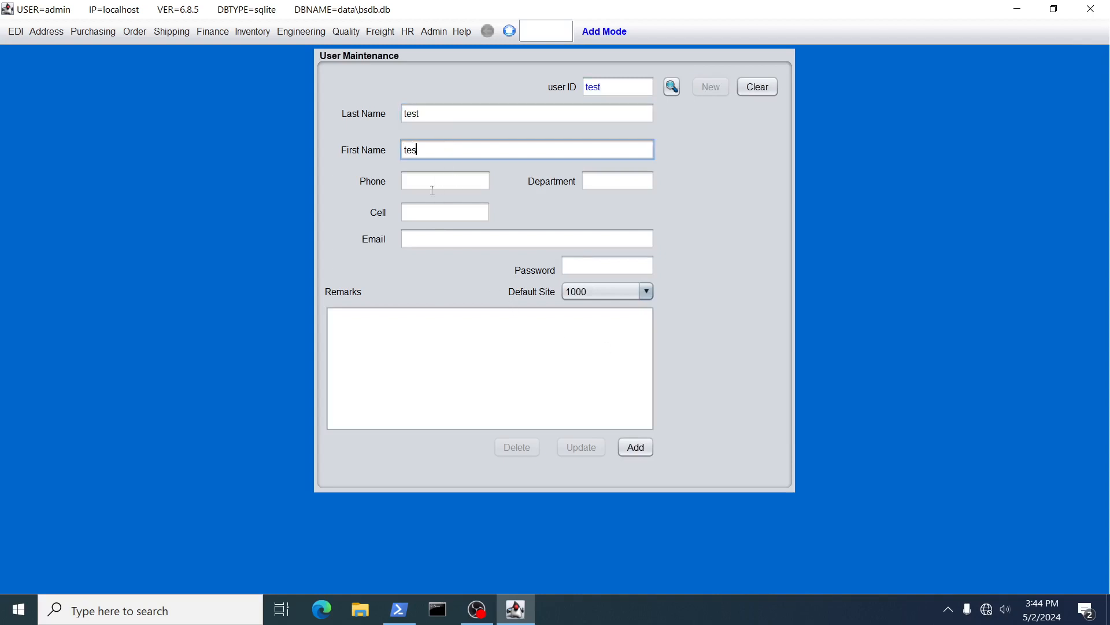
type("t")
left_click(433, 239)
type("asdf@asdf.com")
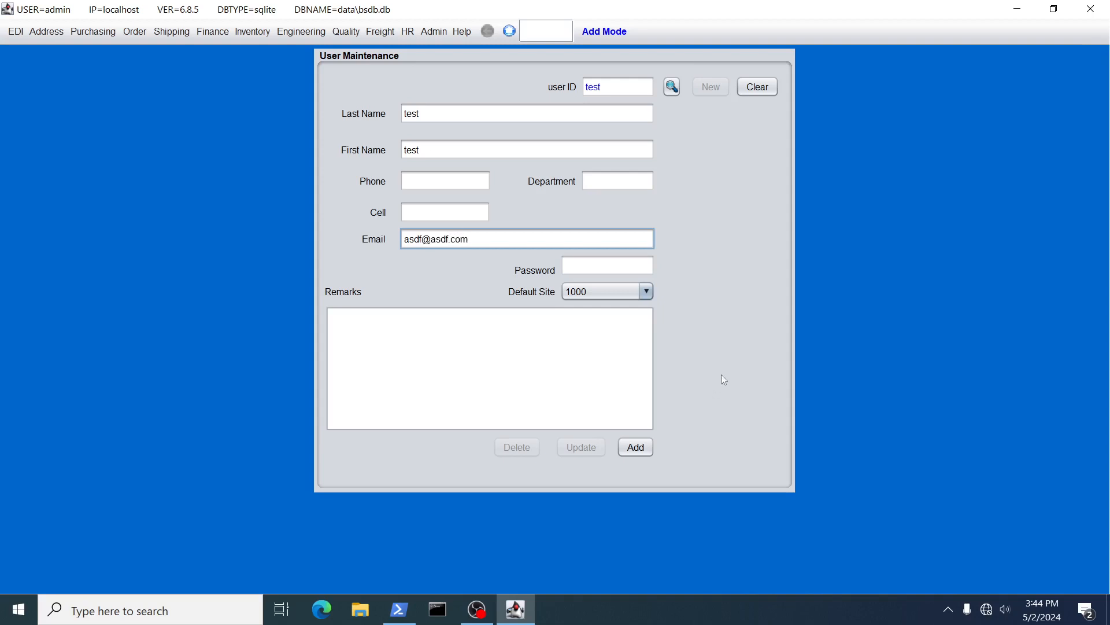
left_click(592, 265)
type("test")
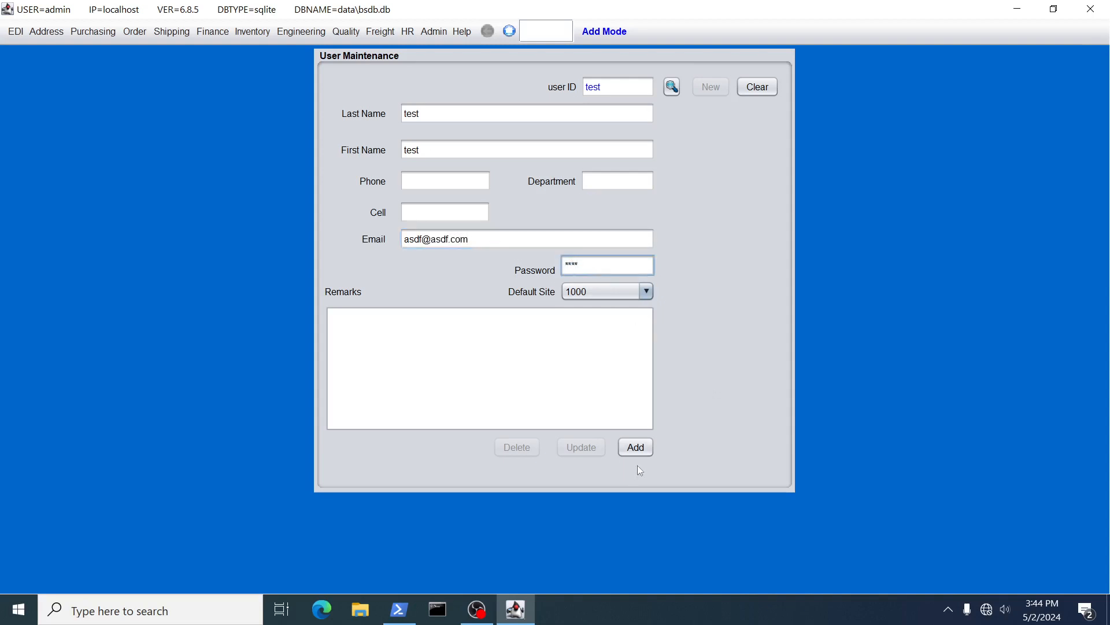
left_click(634, 446)
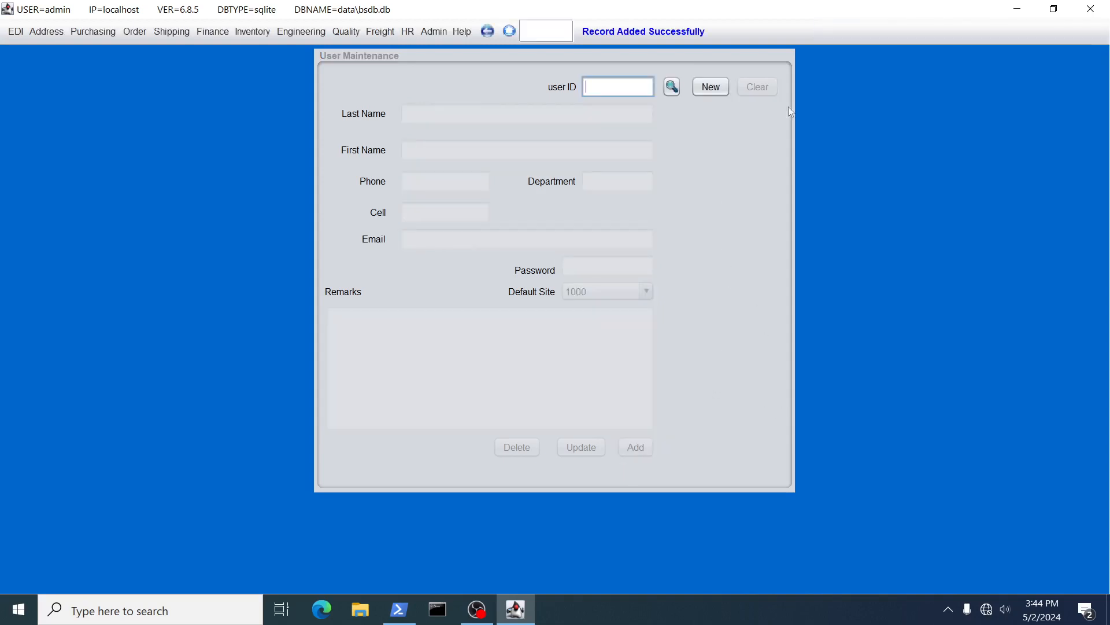
left_click(1090, 9)
Relaunch BlueSeer by rerunning 'ant run' in PowerShell.
left_click(624, 227)
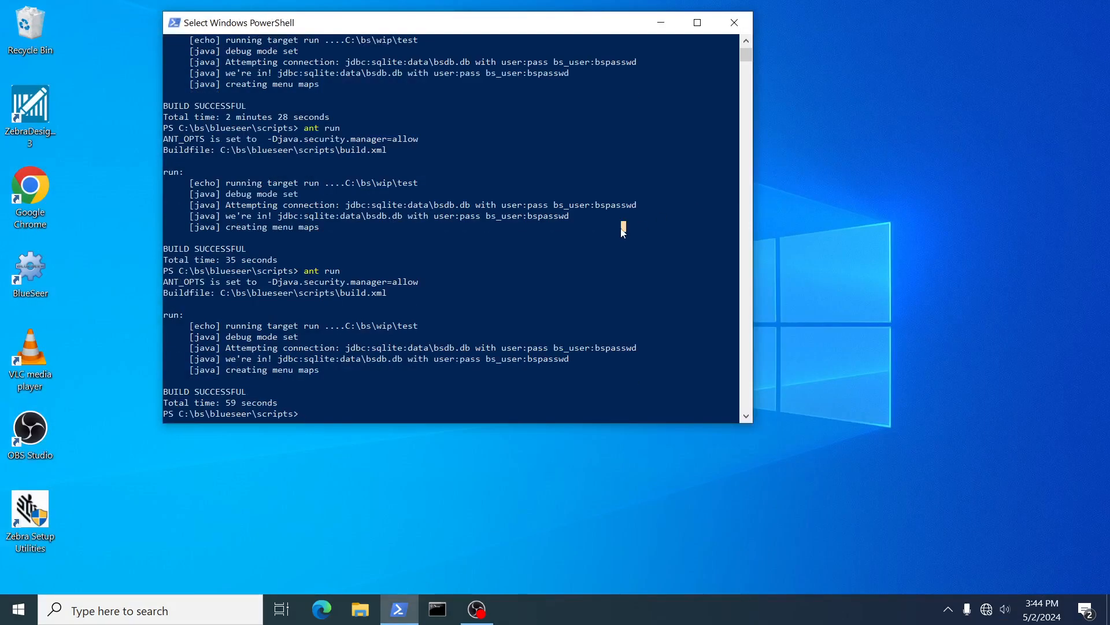
key("Escape")
key("Up")
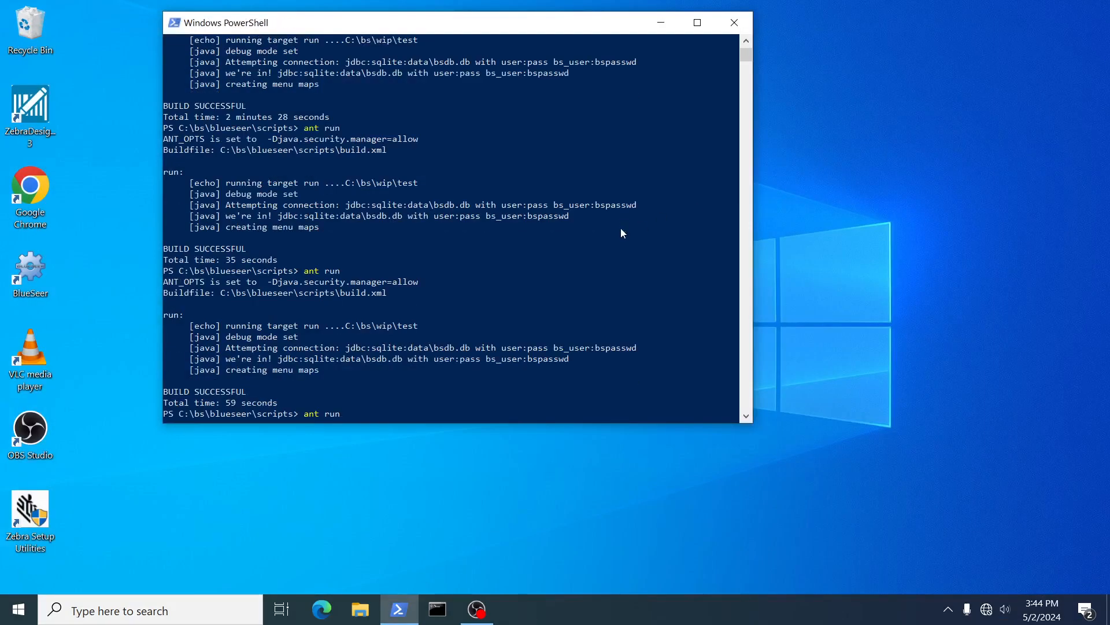
key("Return")
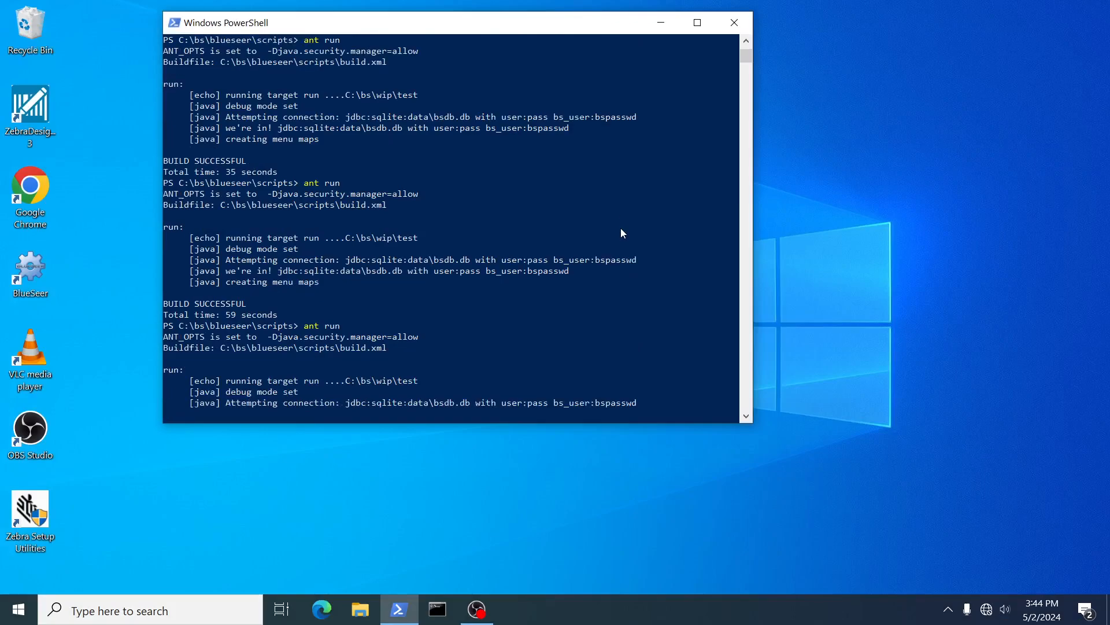
Log in to BlueSeer as user 'test' with its password.
type("test")
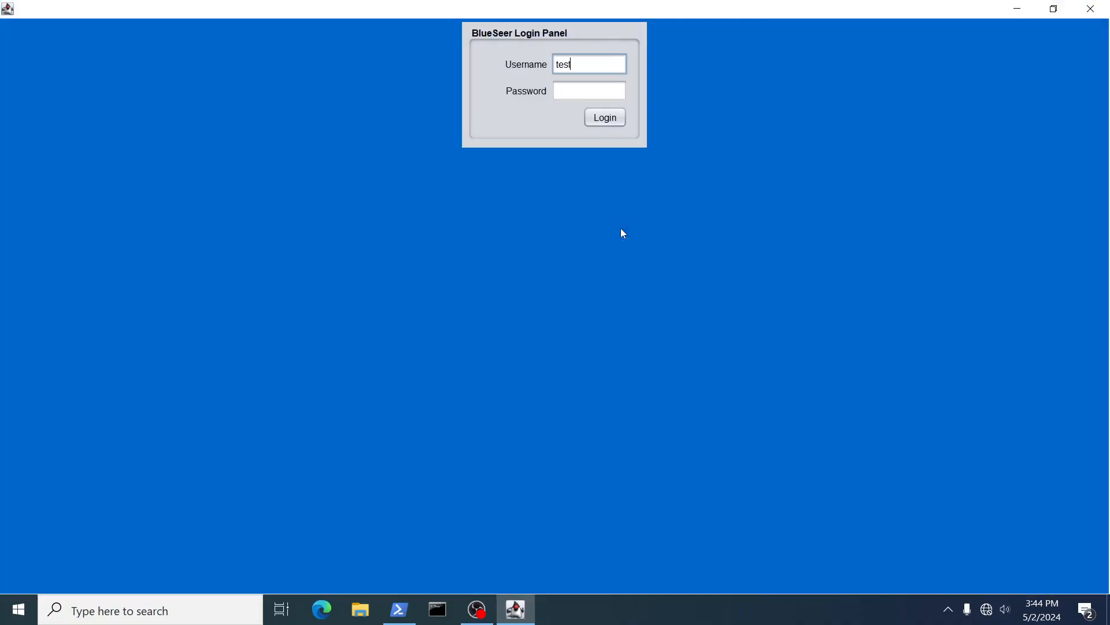
key("Tab")
type("test")
key("Return")
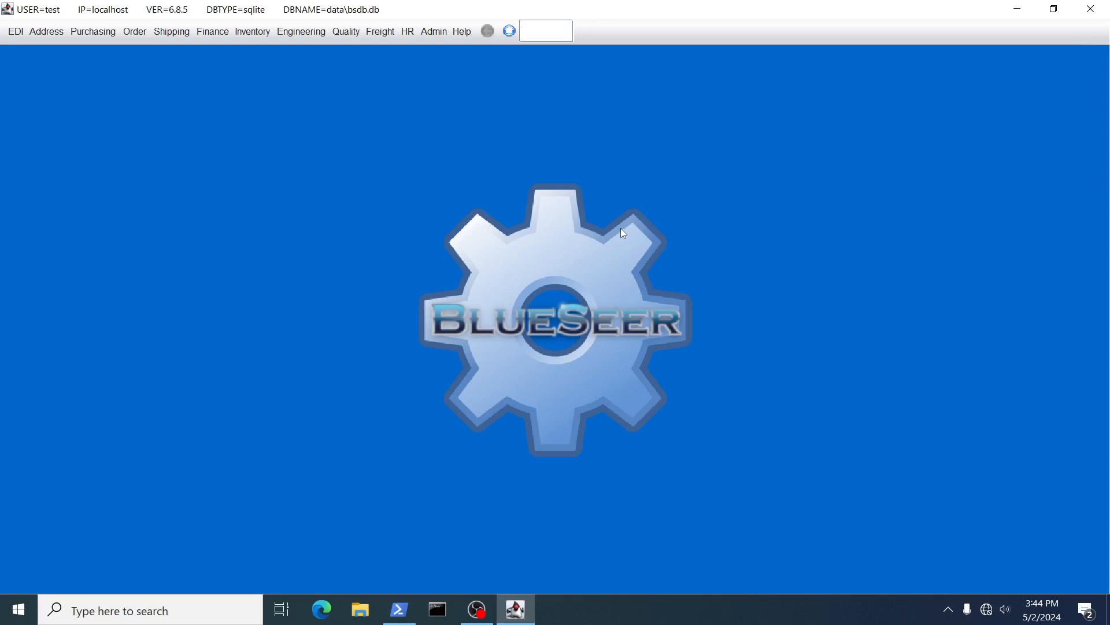
Check the Inventory, Engineering, Shipping and Admin menus, finding every entry disabled for 'test'.
left_click(252, 32)
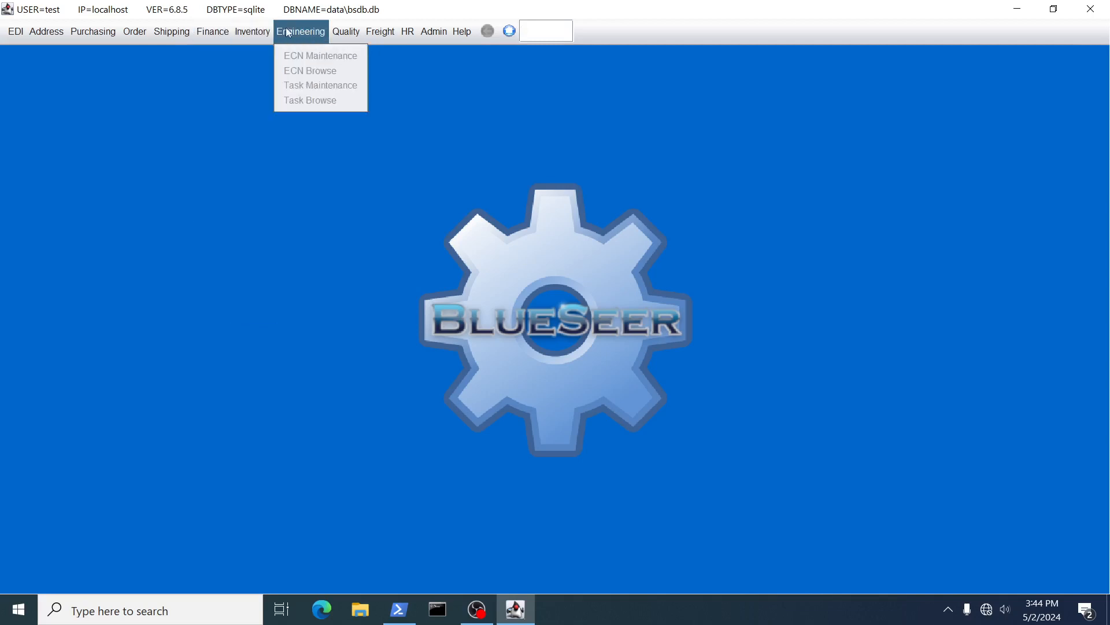
mouse_move(396, 31)
mouse_move(187, 39)
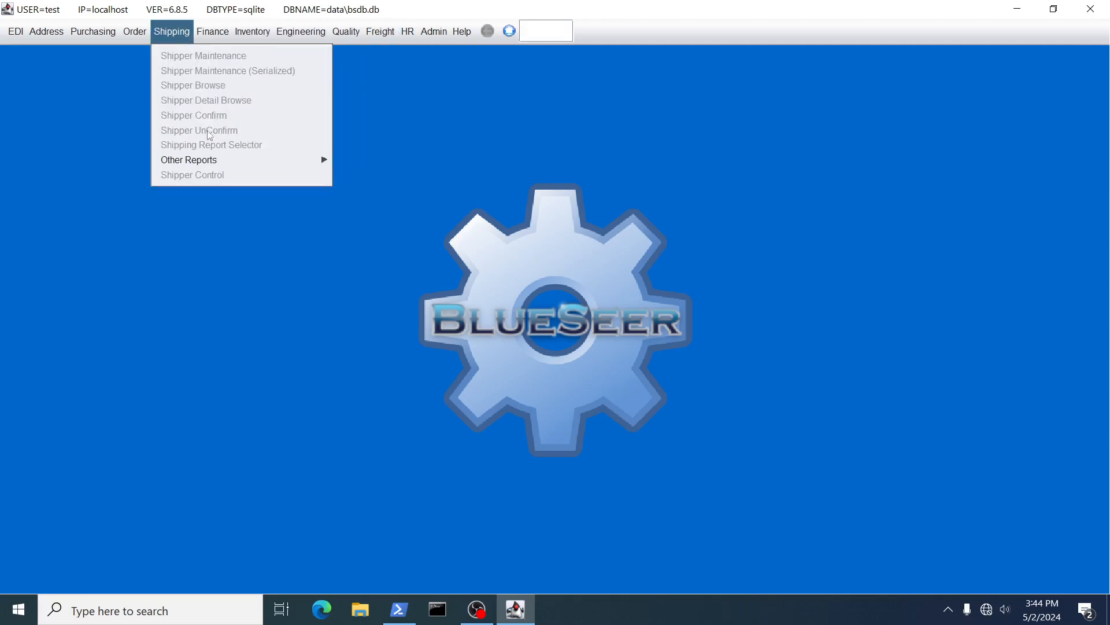
mouse_move(206, 162)
mouse_move(137, 32)
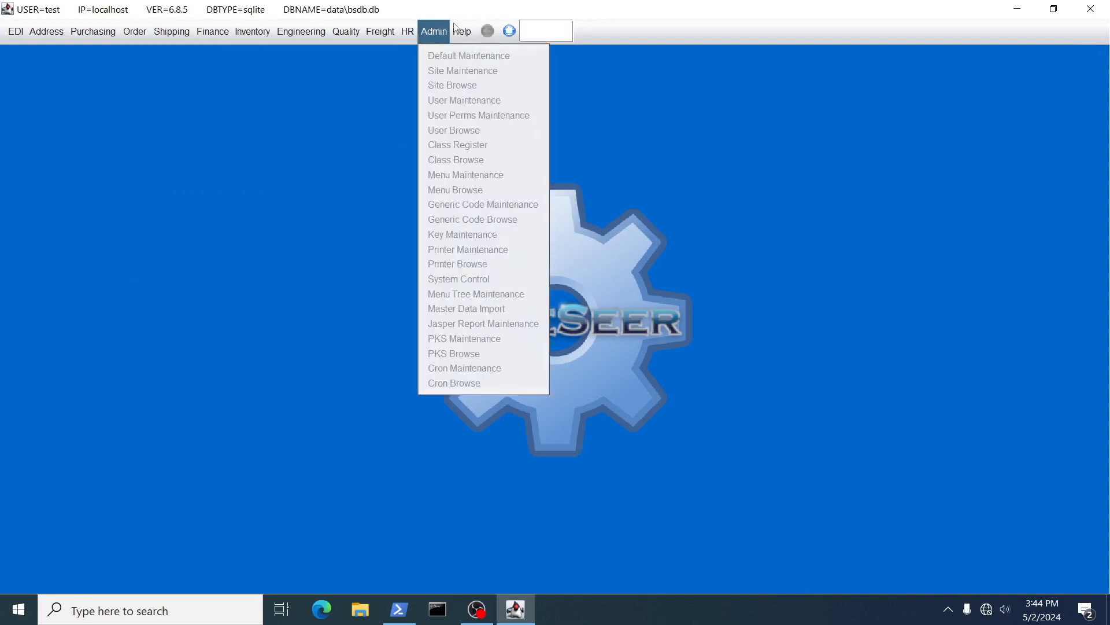
left_click(543, 29)
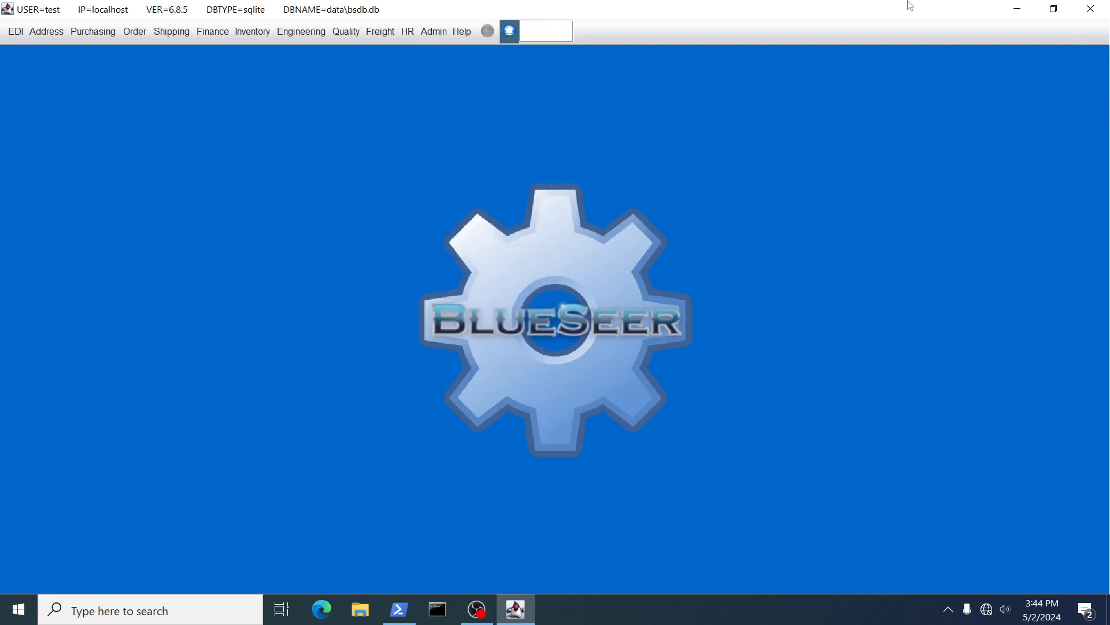
Close BlueSeer and relaunch it with 'ant run' from PowerShell.
left_click(1091, 9)
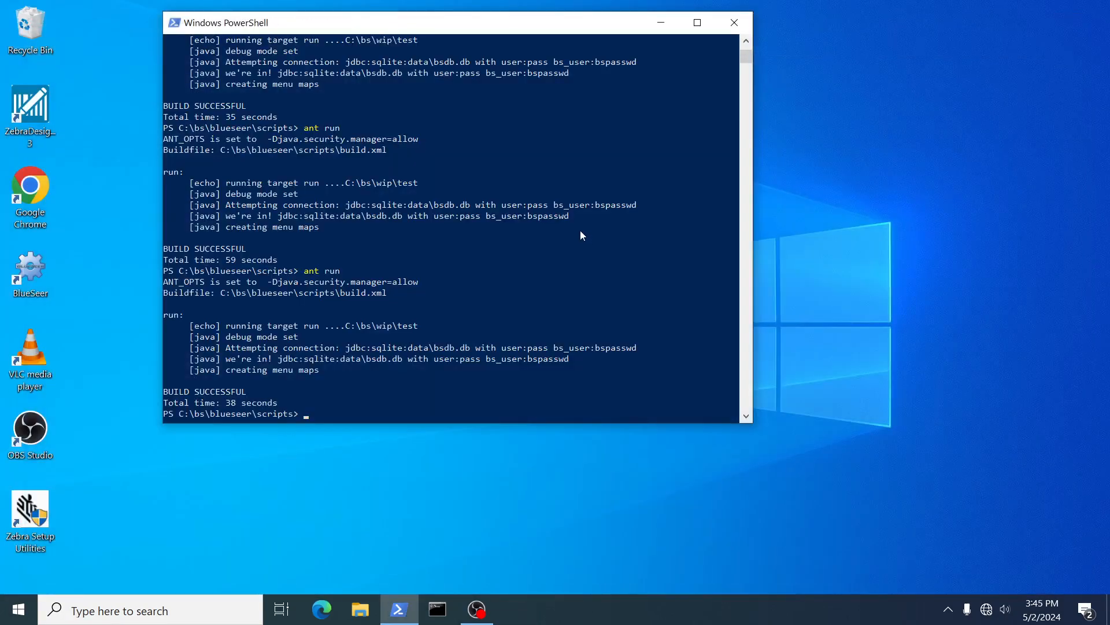
key("Up")
key("Return")
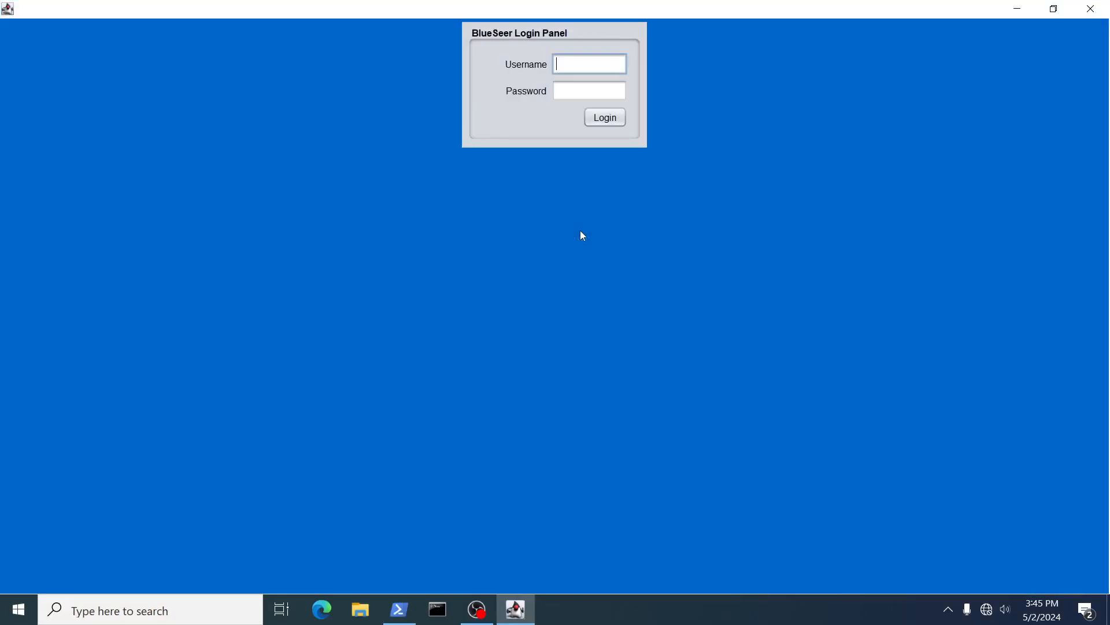
Sign in as admin with its password and open the Admin menu.
type("admin")
key("Tab")
type("admin")
key("Return")
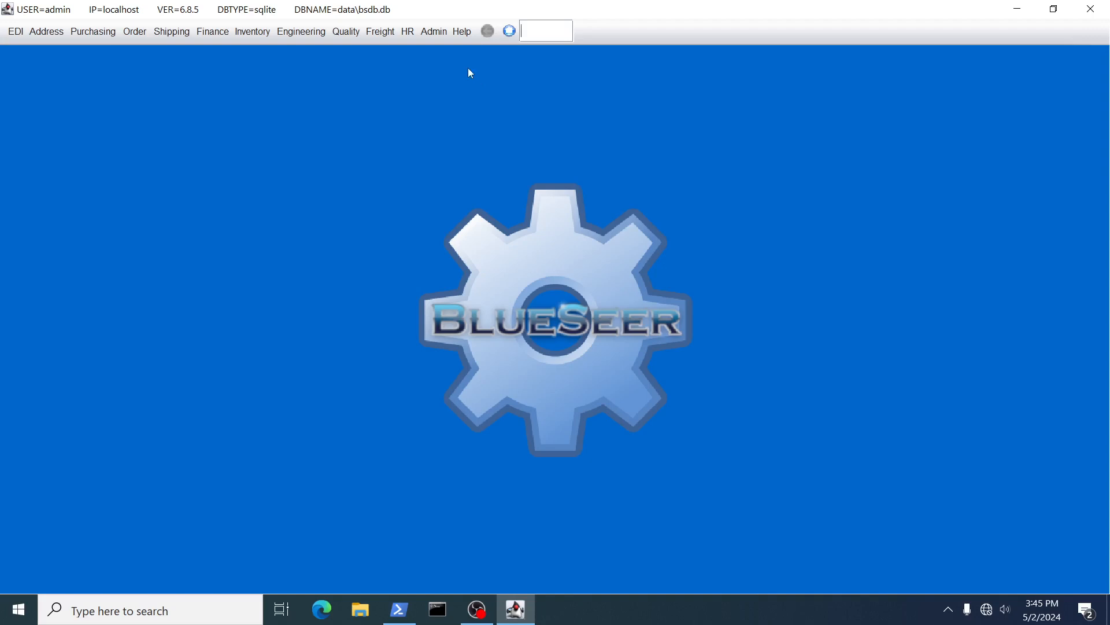
left_click(440, 35)
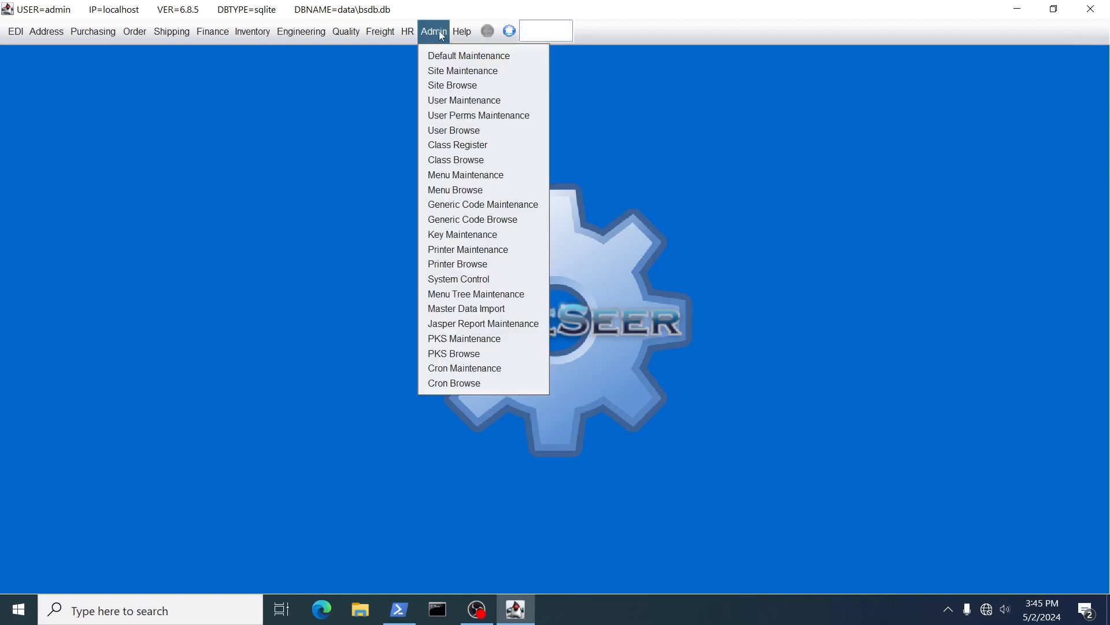
Open User Perms Maintenance and view the menus assigned to admin, then to 'test' (none).
left_click(456, 119)
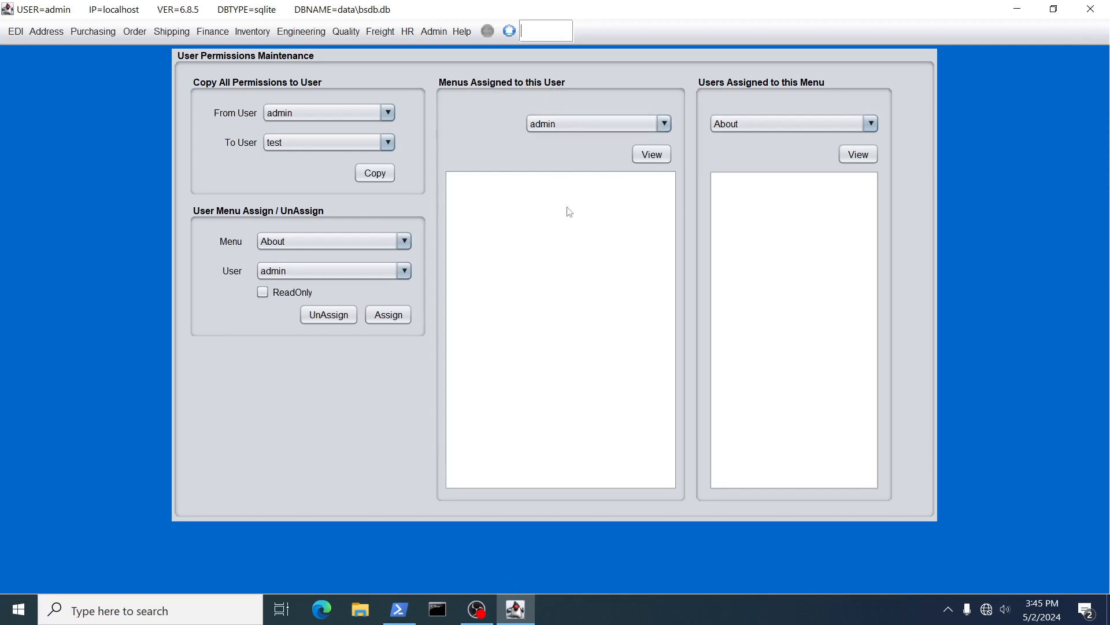
left_click(650, 154)
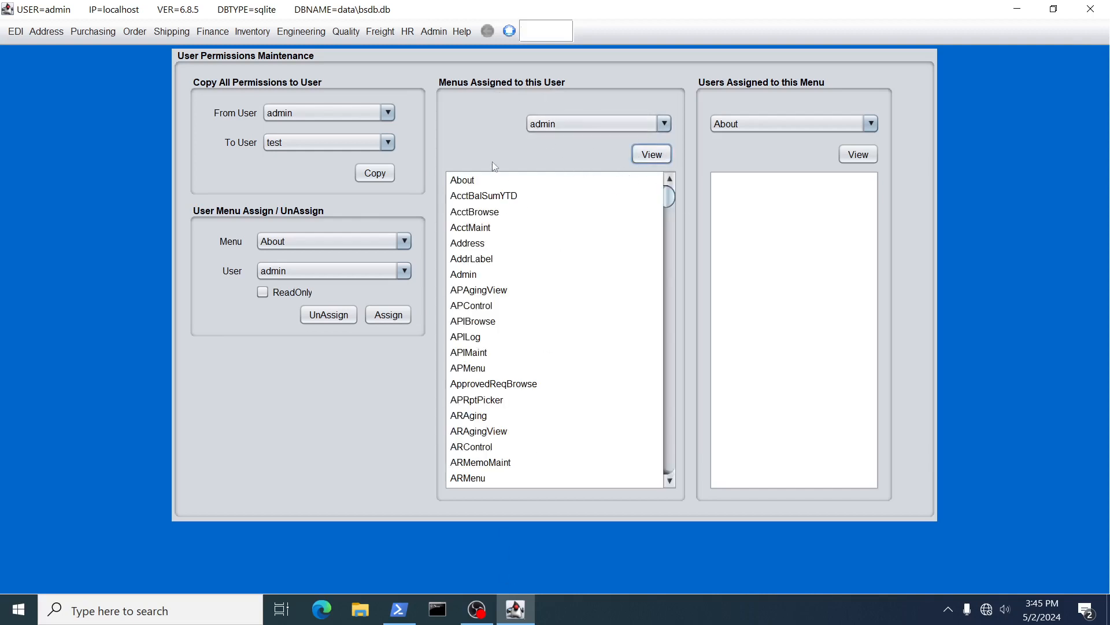
left_click(663, 124)
left_click(549, 157)
left_click(647, 154)
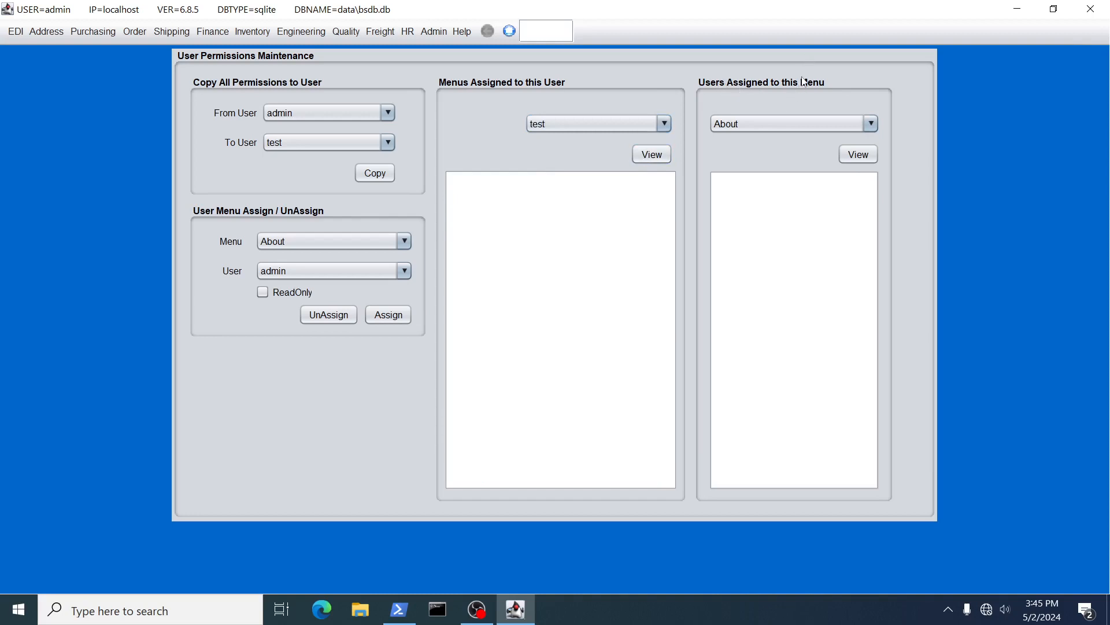
List the users assigned to the AcctMaint menu, showing only admin.
left_click(793, 123)
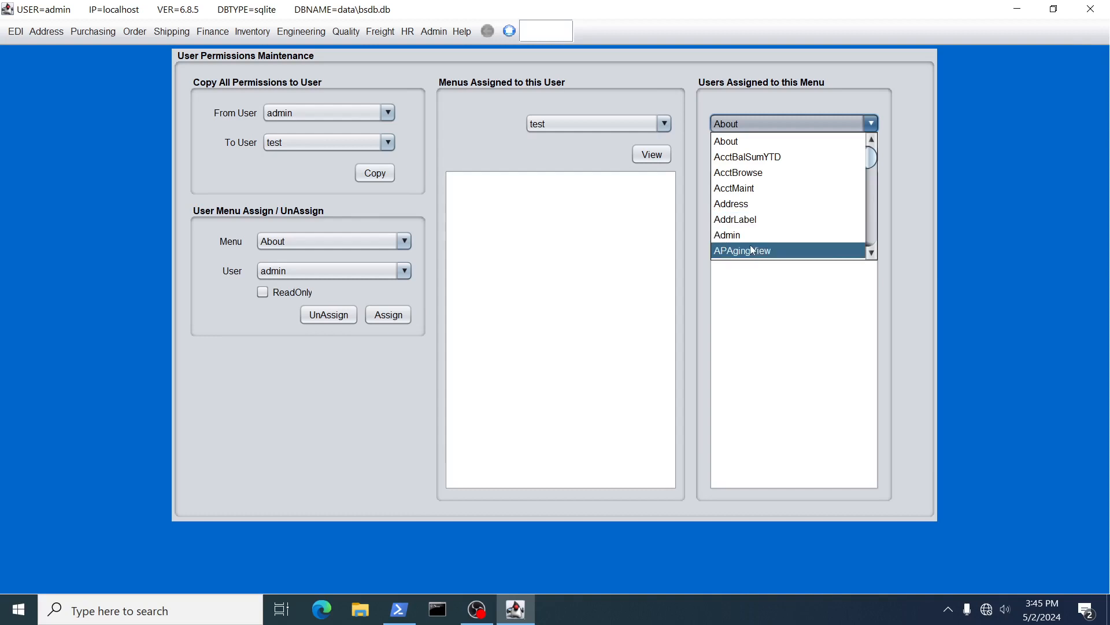
left_click(746, 188)
left_click(865, 155)
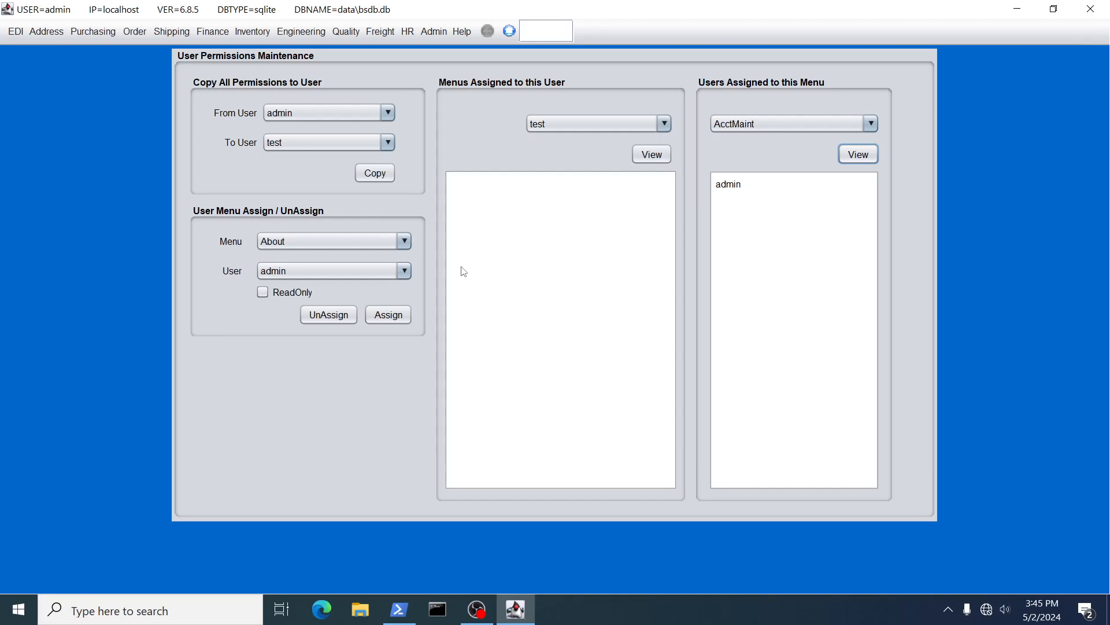
Assign the OrderMaint menu to user 'test'.
left_click(405, 241)
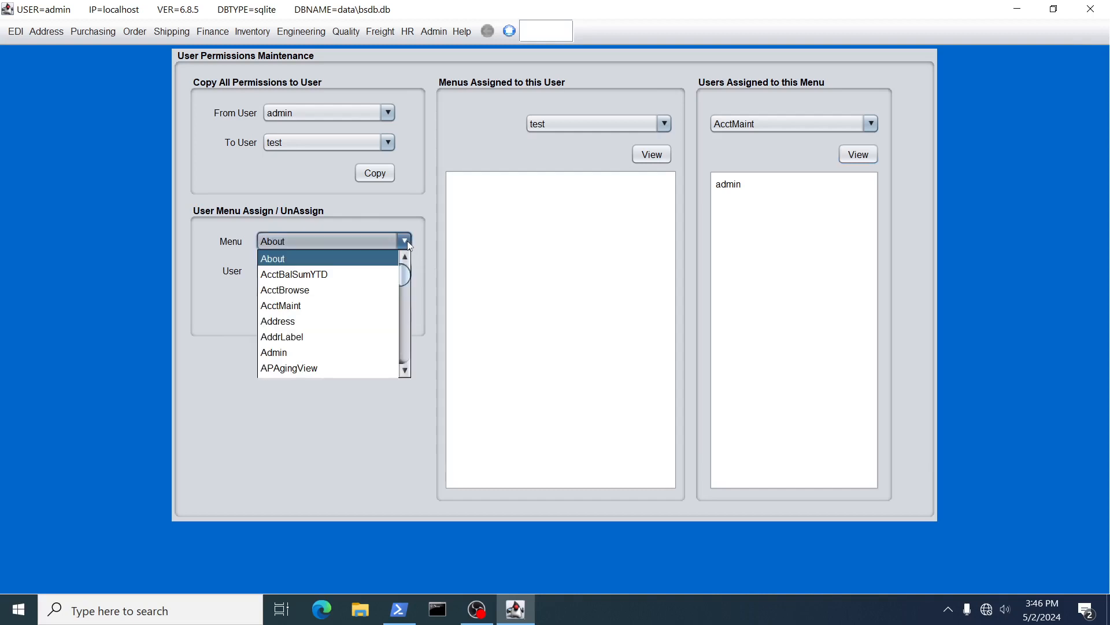
key("o")
key("r")
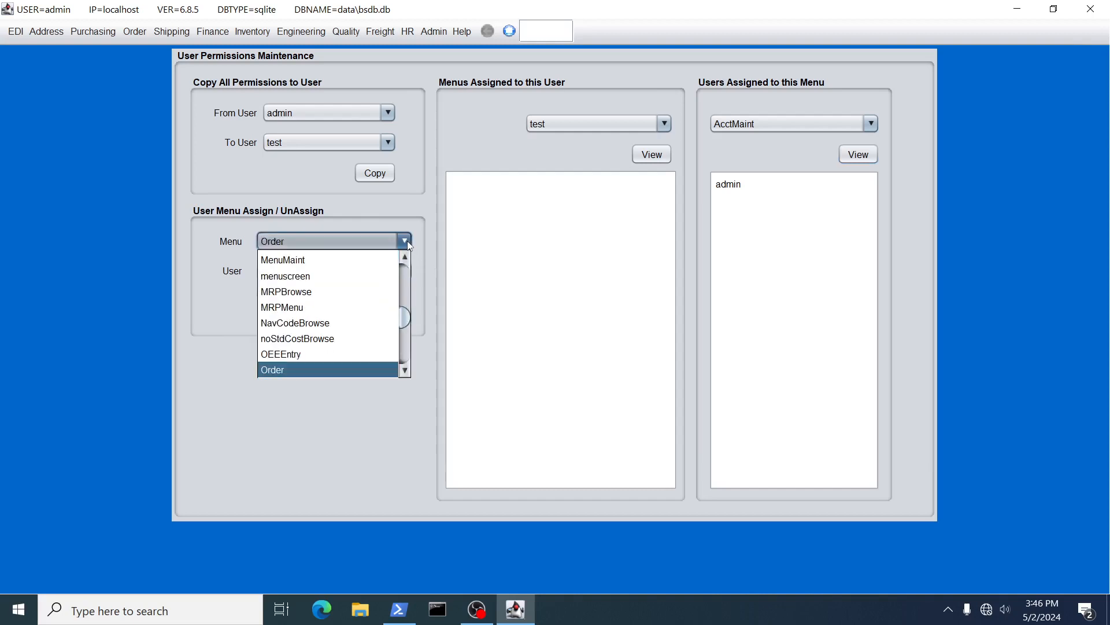
key("Down")
key("Down")
key("Down")
key("Down")
key("Up")
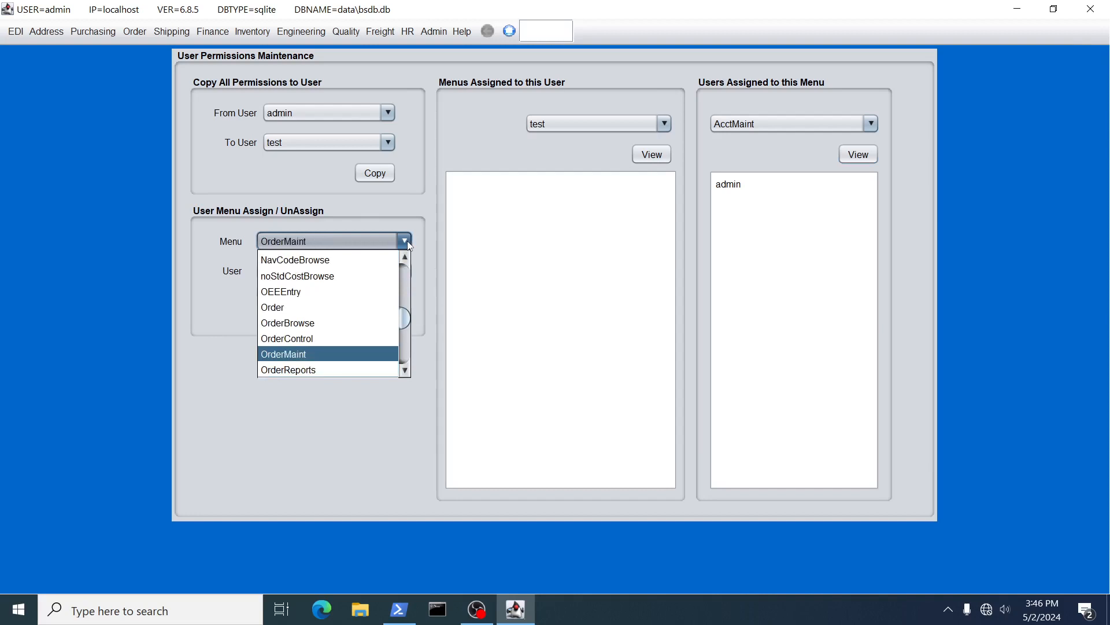
left_click(299, 354)
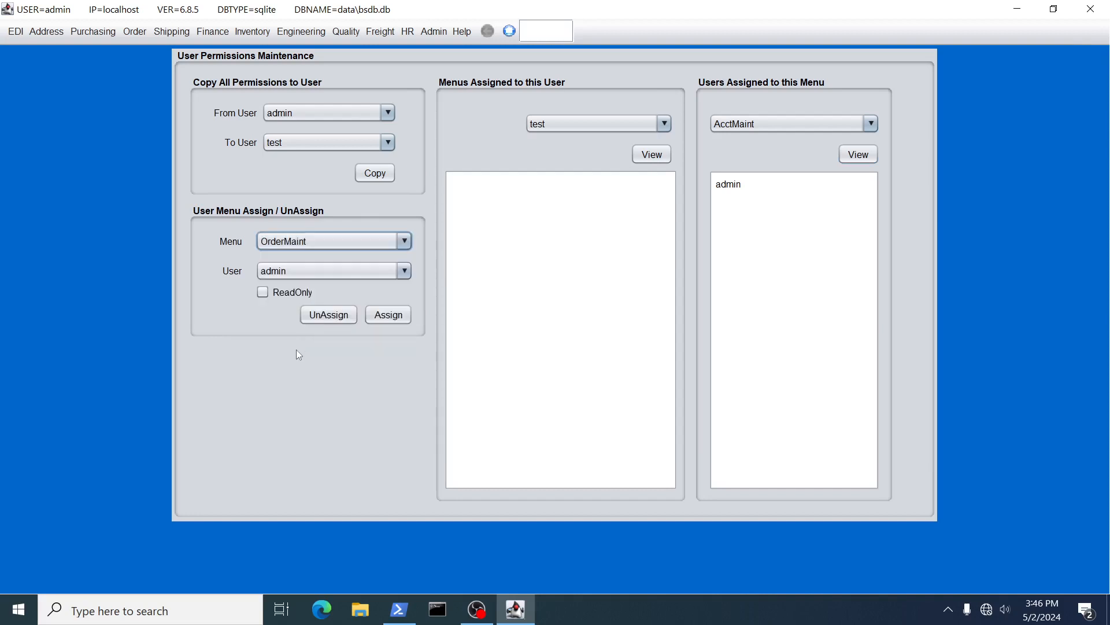
left_click(287, 271)
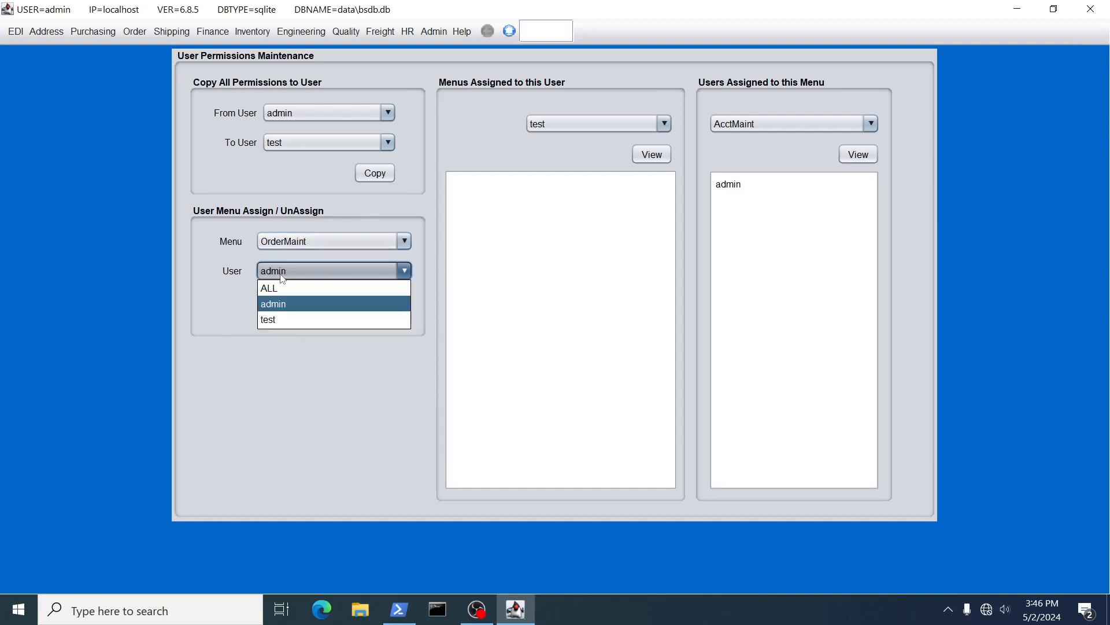
left_click(276, 318)
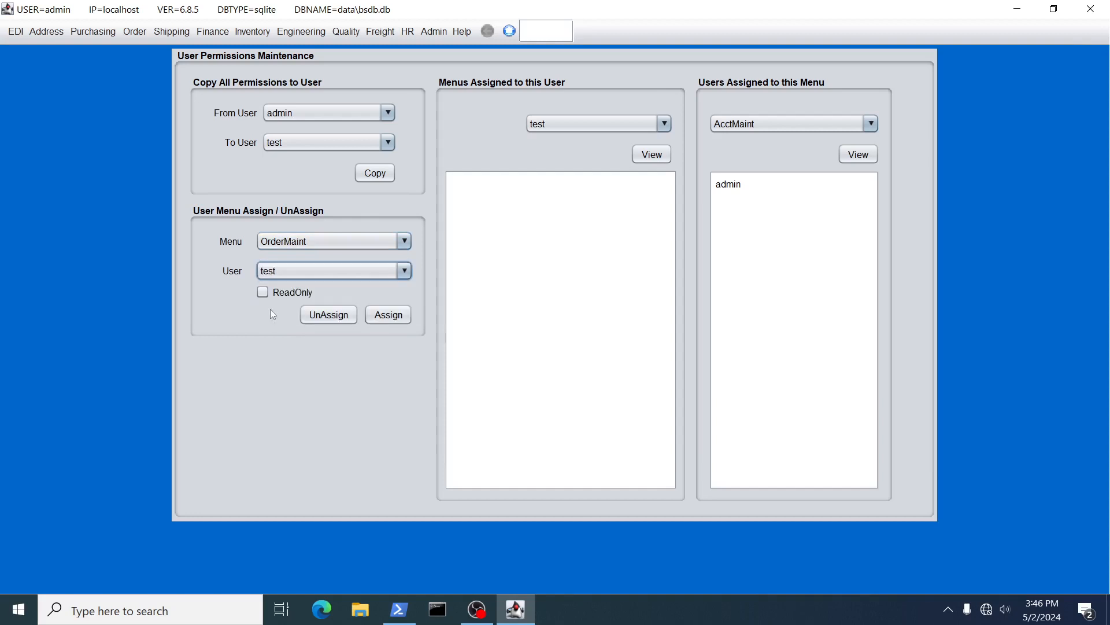
left_click(390, 318)
left_click(635, 348)
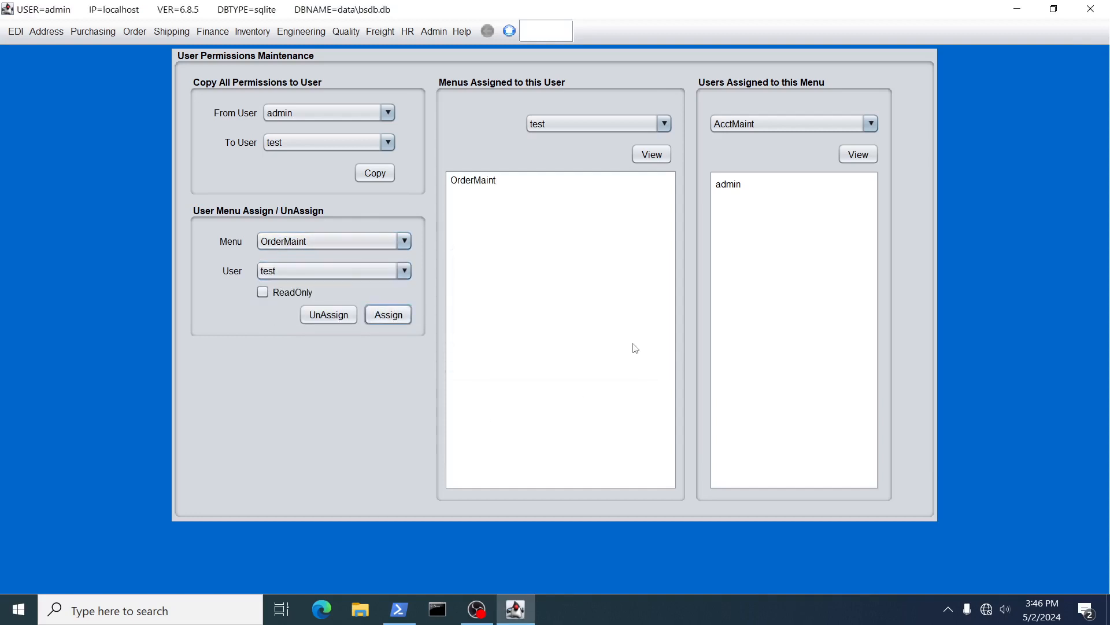
Assign the OrderBrowse menu to 'test' as well.
left_click(312, 243)
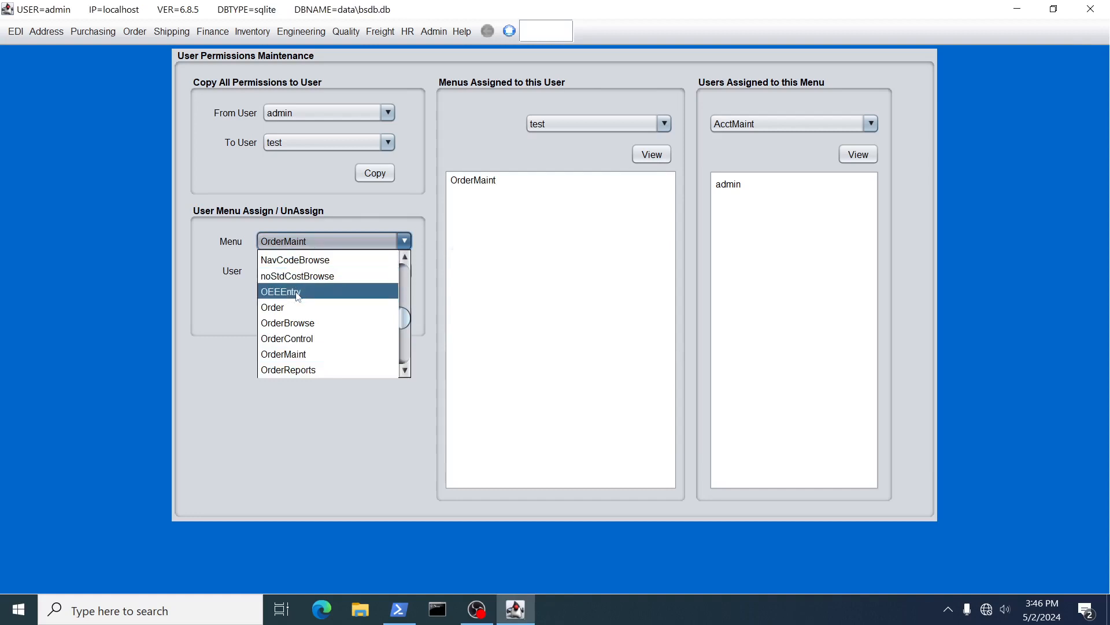
scroll(292, 312, "down", 1)
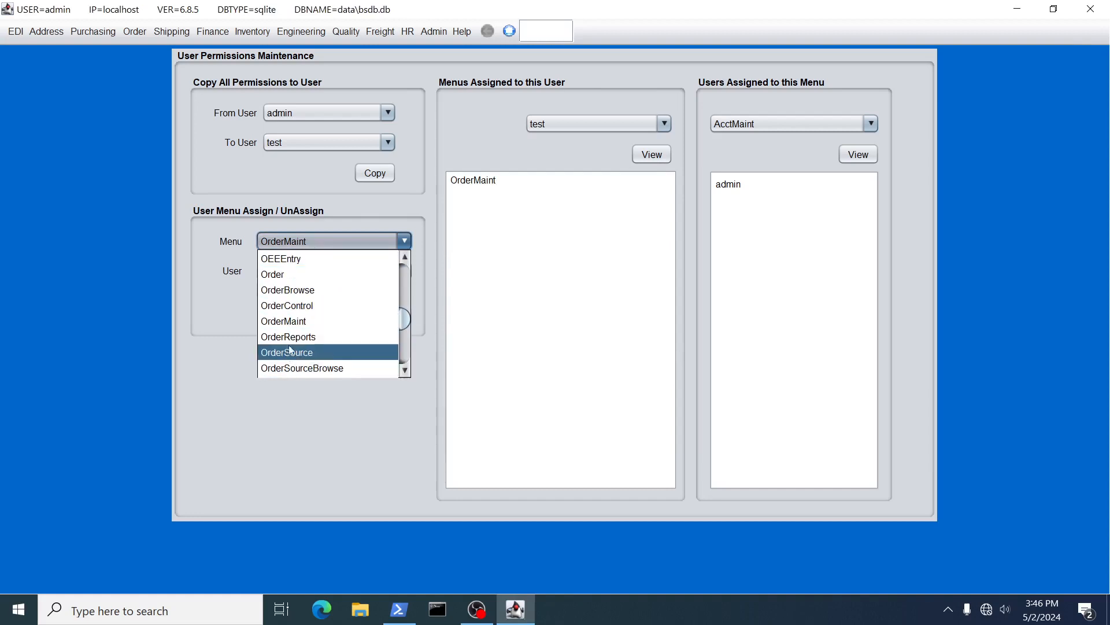
left_click(288, 290)
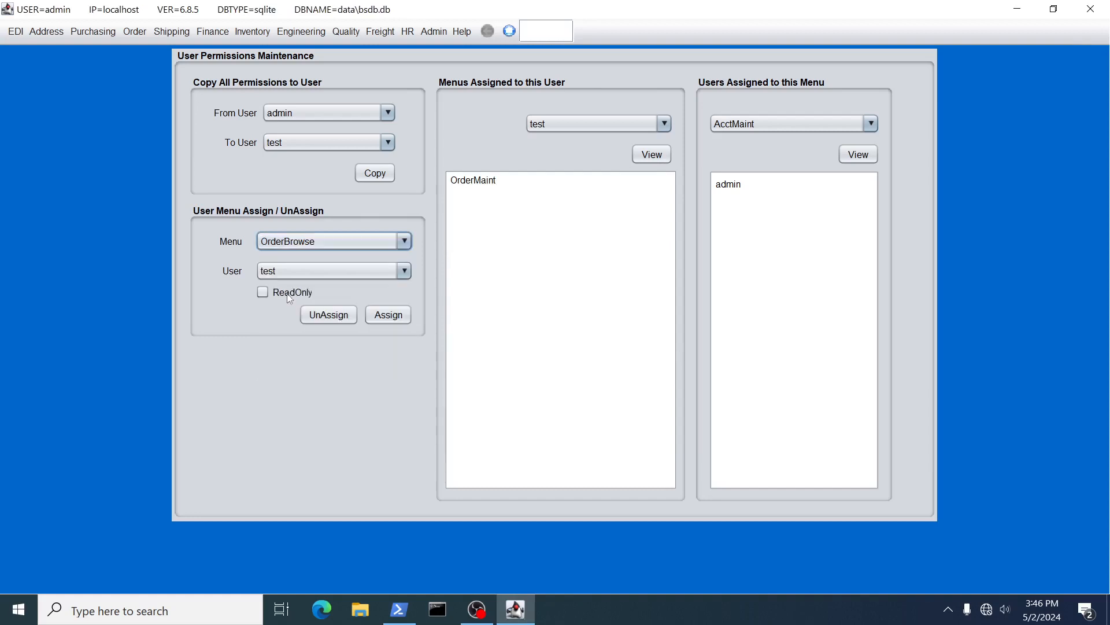
left_click(398, 319)
left_click(628, 346)
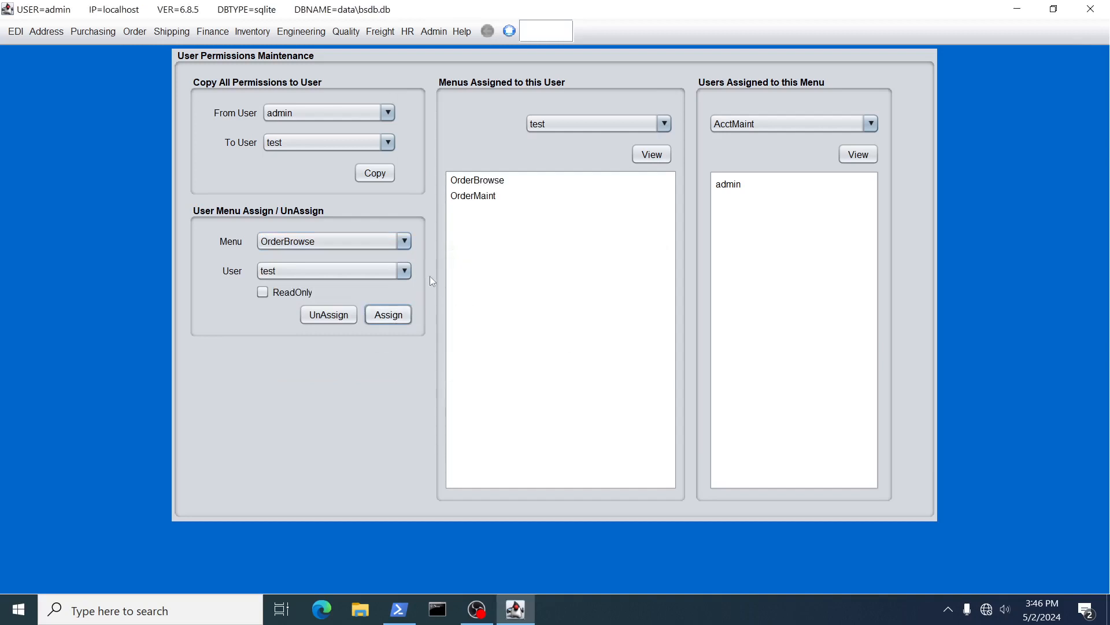
Assign the ShipMaint menu to 'test'.
left_click(403, 242)
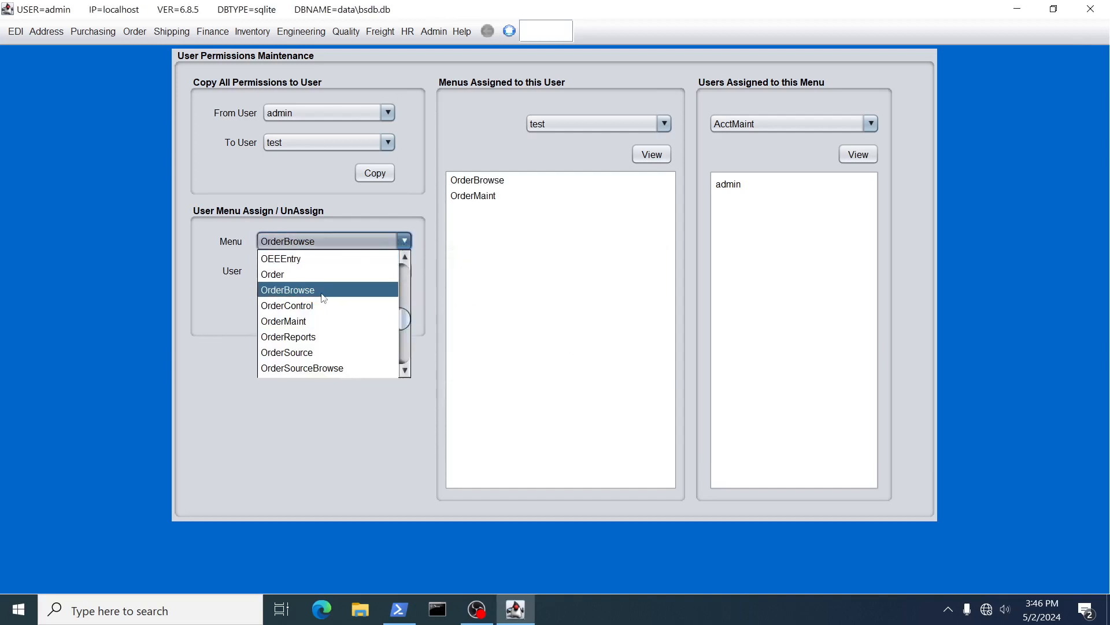
type("sh")
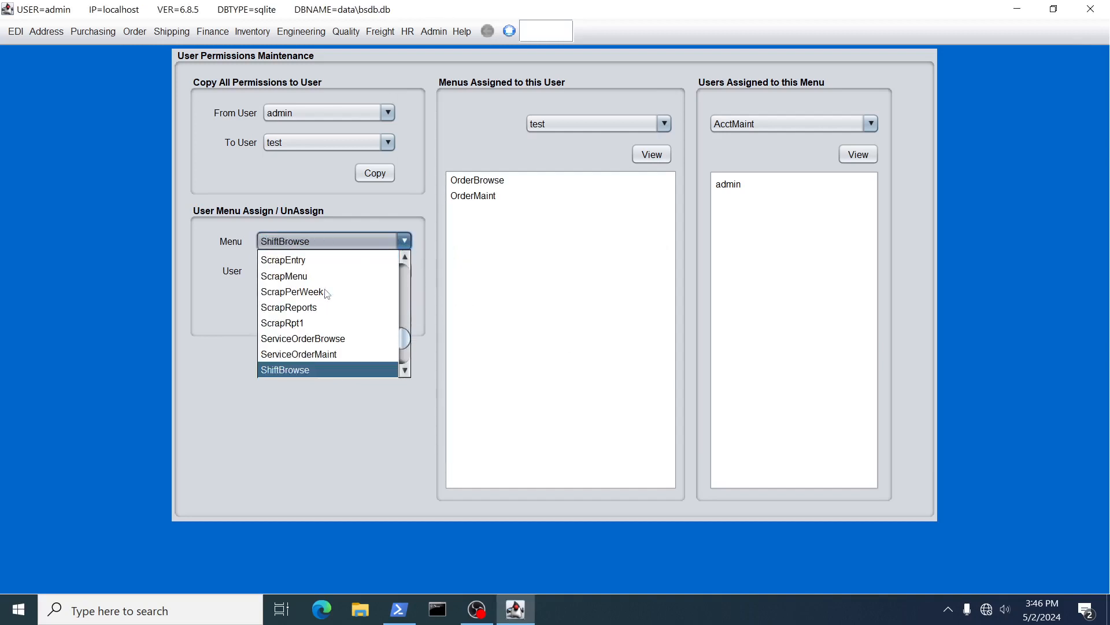
key("Down")
key("Down")
key("Down")
key("Down")
key("Up")
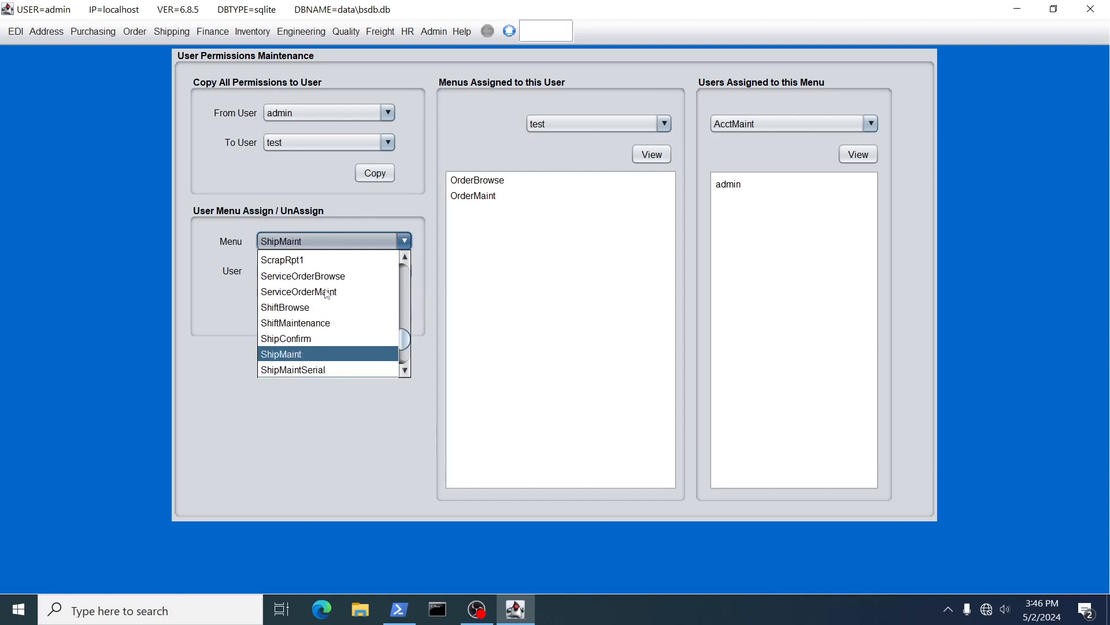
left_click(272, 354)
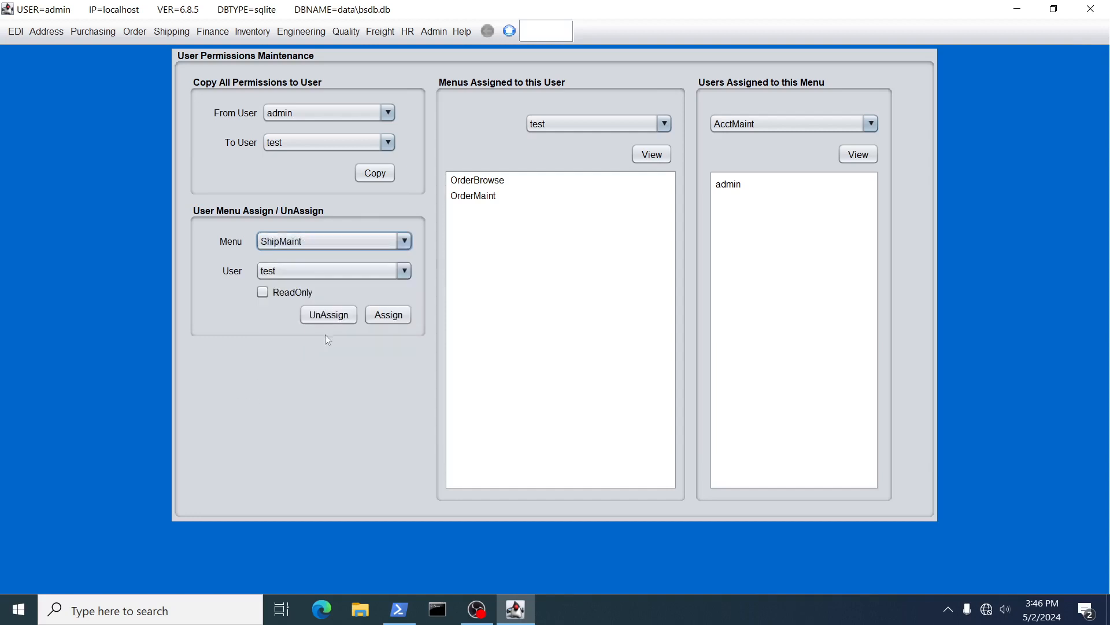
left_click(388, 315)
left_click(626, 346)
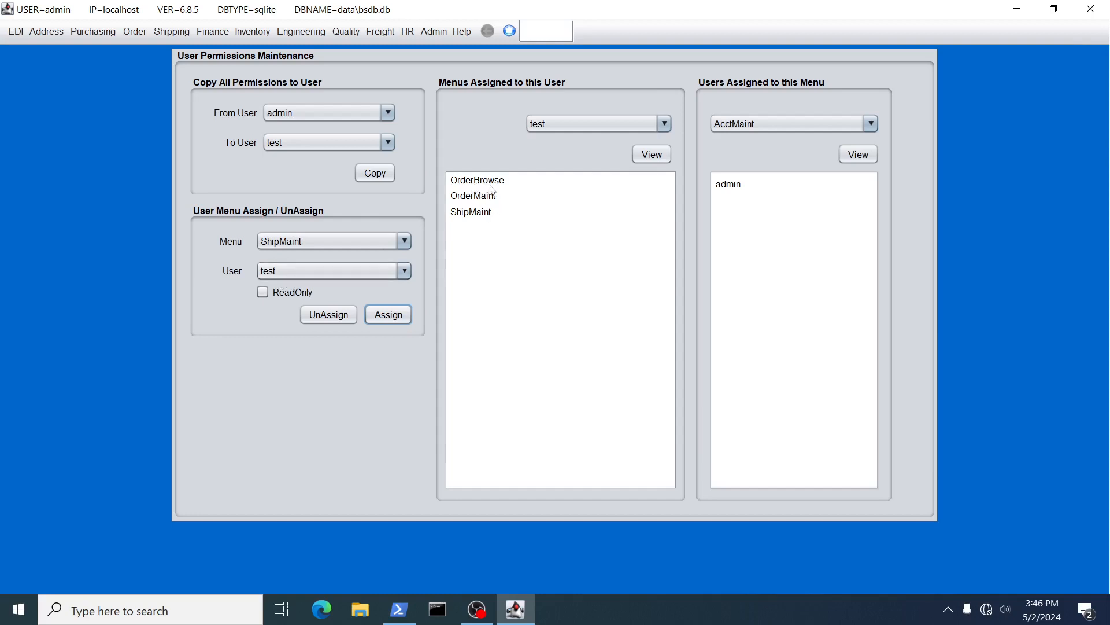
Close BlueSeer and relaunch it with 'ant run' from PowerShell.
left_click(1095, 9)
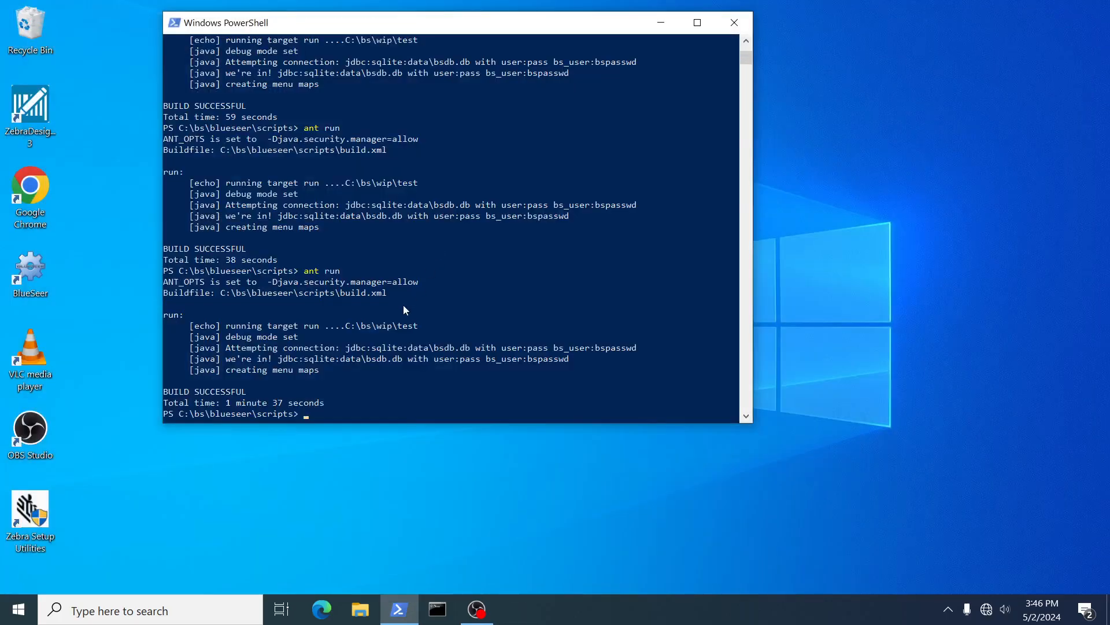
key("Up")
key("Return")
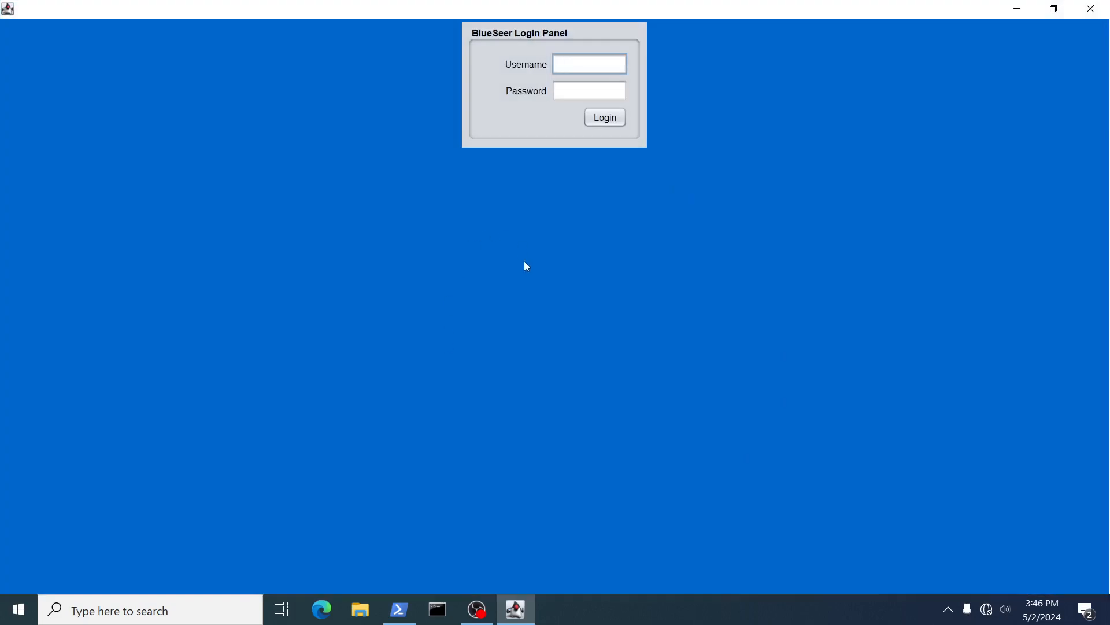
Log in as 'test' and open the Order menu, where only Order Maintenance and Order Browse are enabled.
type("test")
key("Tab")
type("test")
key("Return")
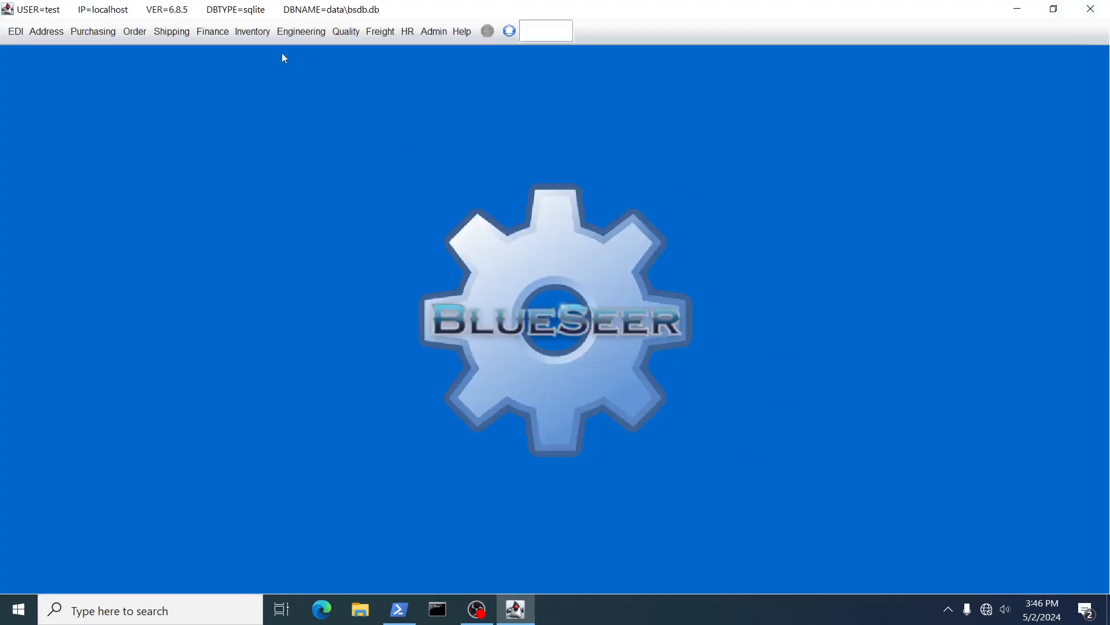
left_click(132, 33)
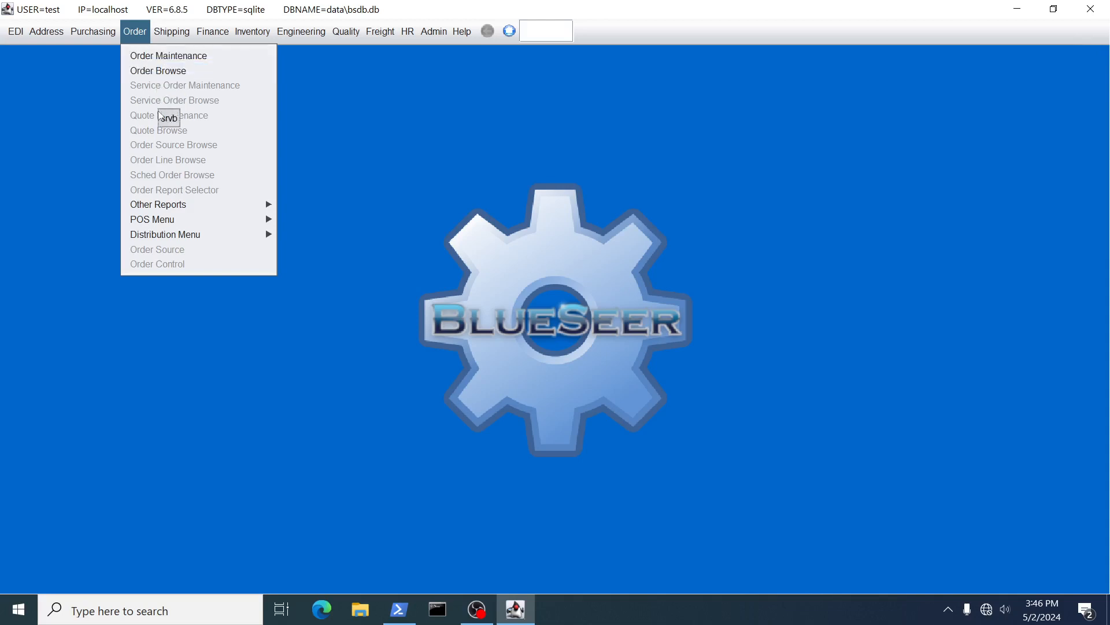
As user test, open Order Maintenance, Order Browse and Shipper Maintenance in turn.
left_click(155, 57)
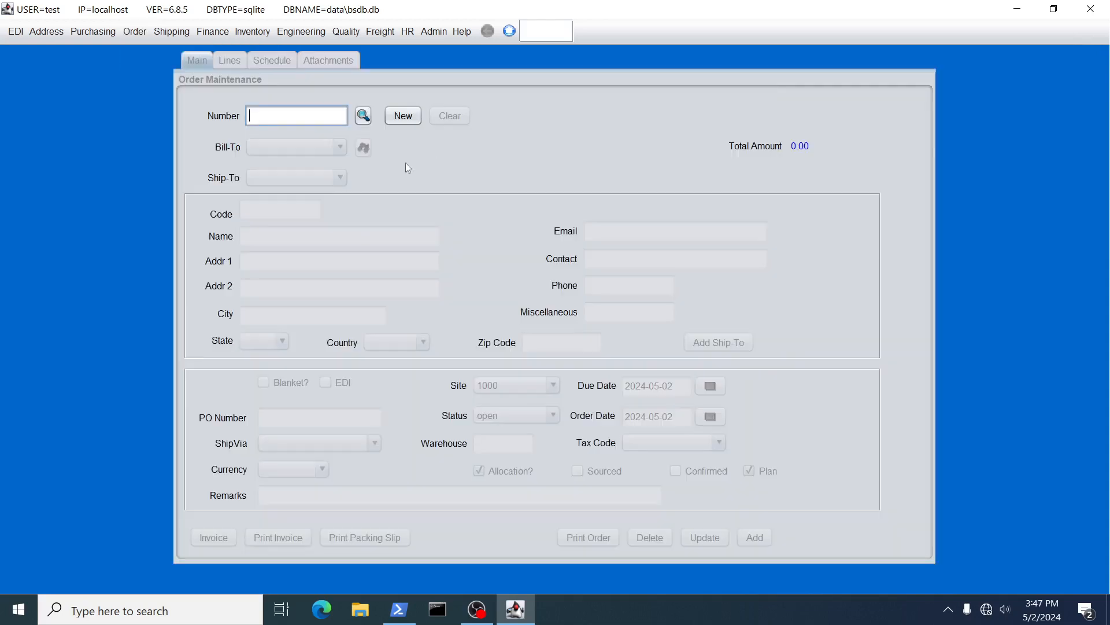
left_click(134, 32)
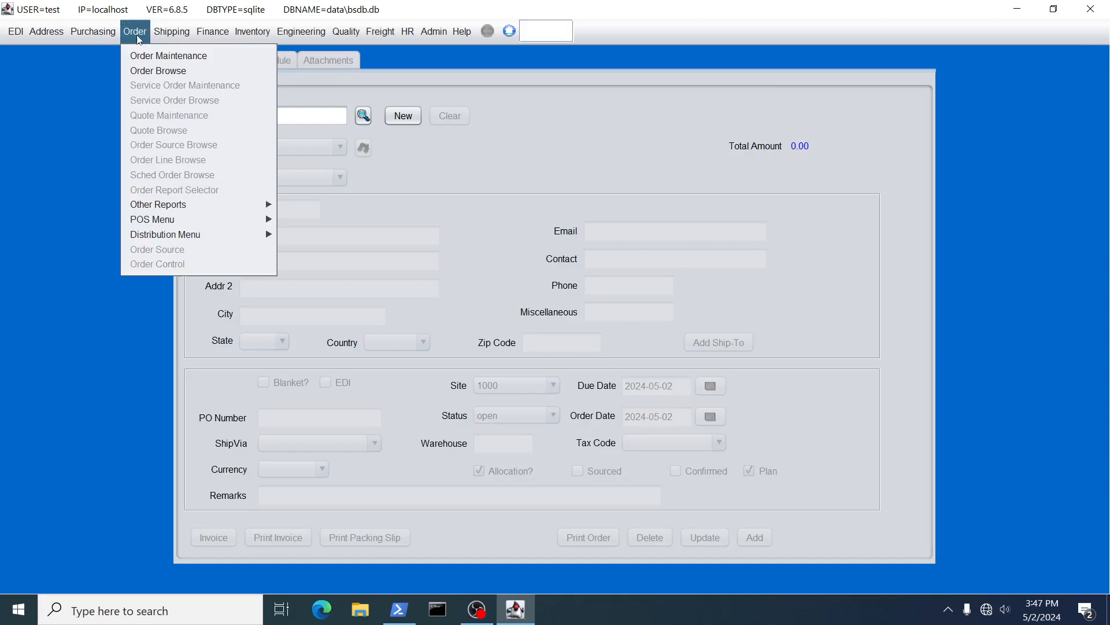
left_click(143, 70)
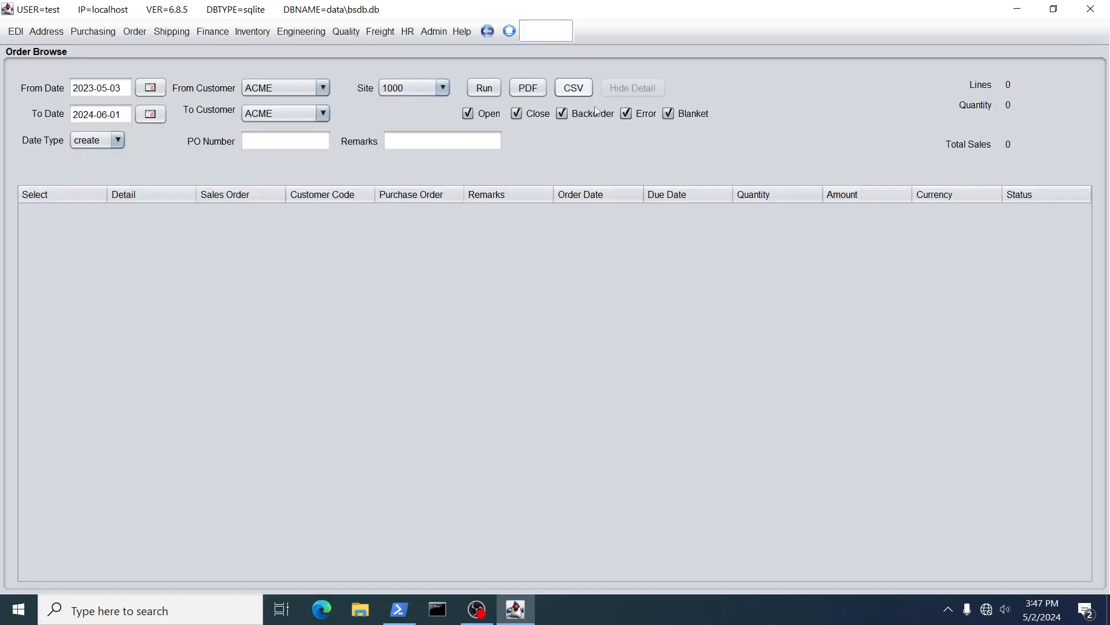
left_click(145, 32)
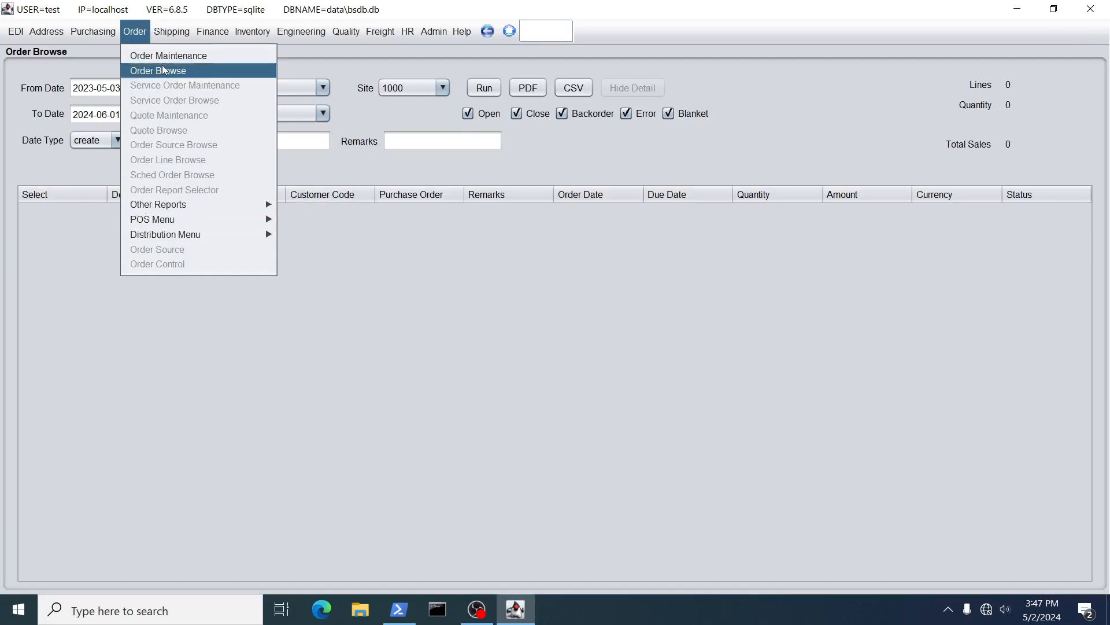
mouse_move(174, 33)
left_click(181, 60)
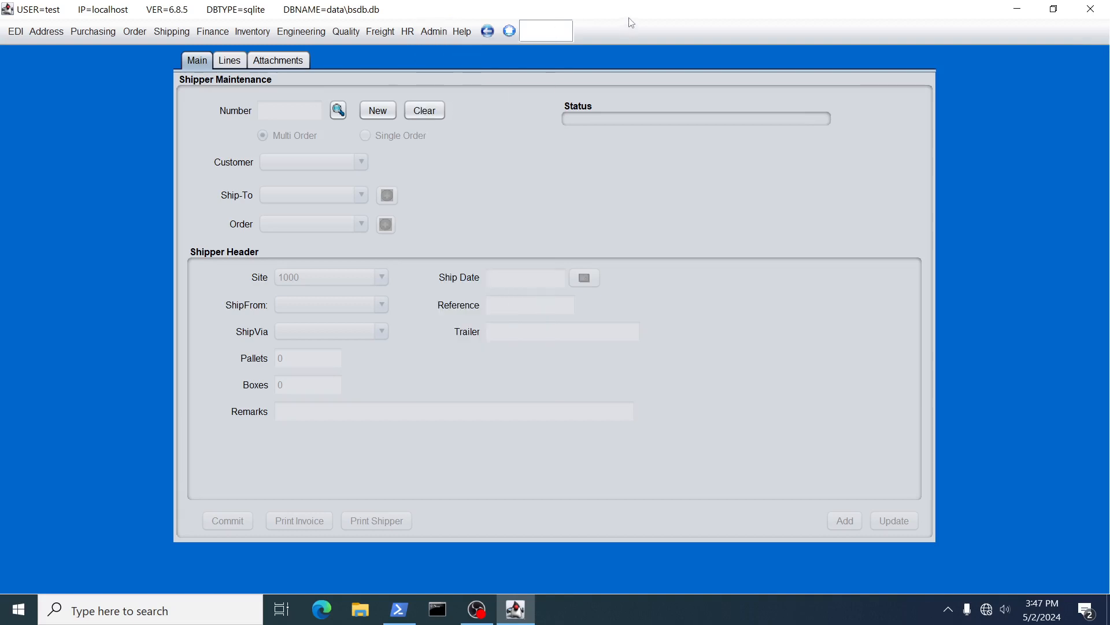
Close BlueSeer and relaunch it by rerunning the previous 'ant run' command in PowerShell.
left_click(1090, 8)
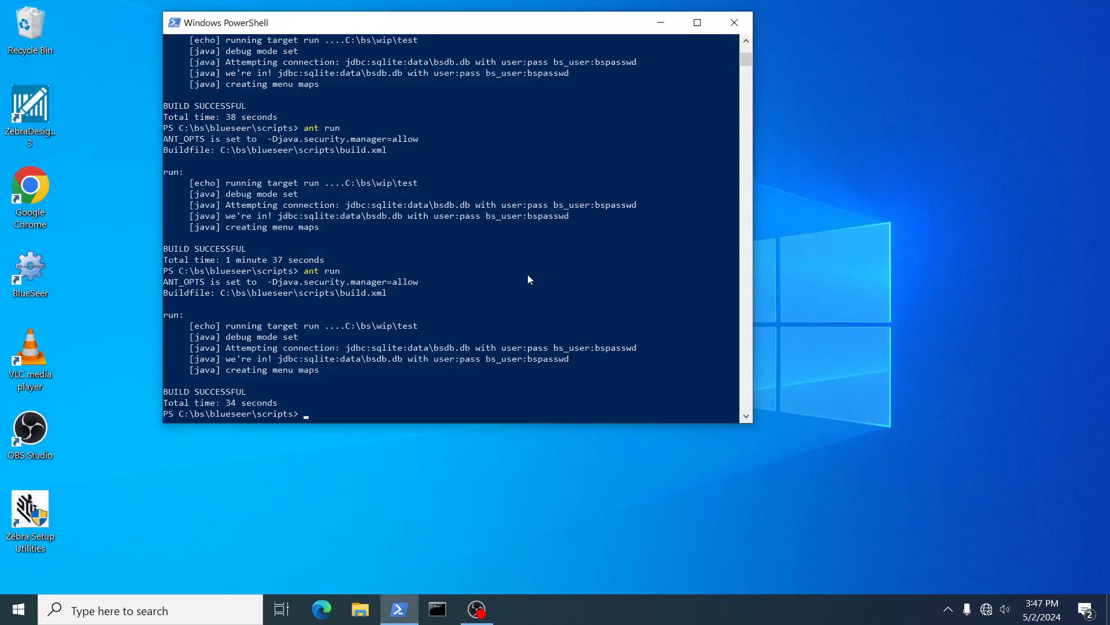
key("Up")
key("Return")
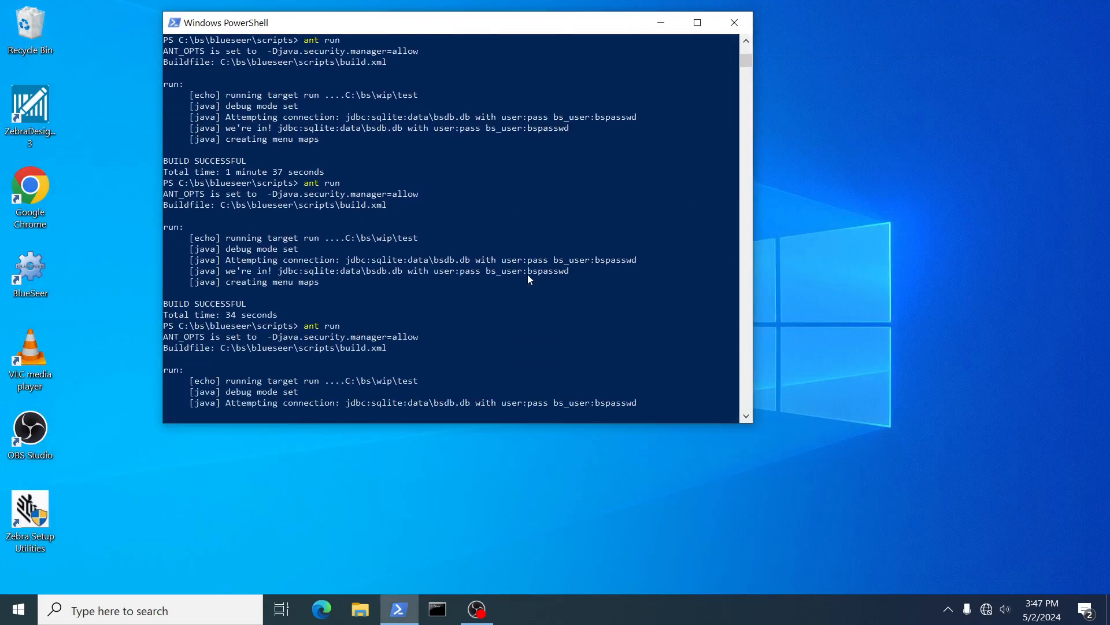
Sign in with the admin username and password, then open Admin > User Perms Maintenance.
type("admin")
key("Tab")
type("admin")
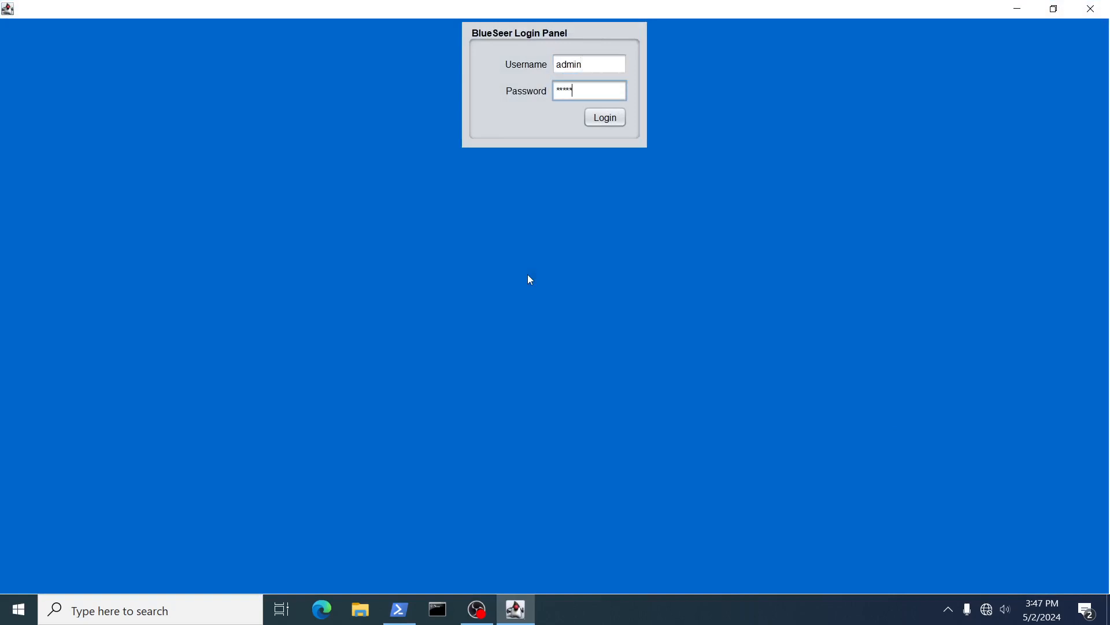
key("Return")
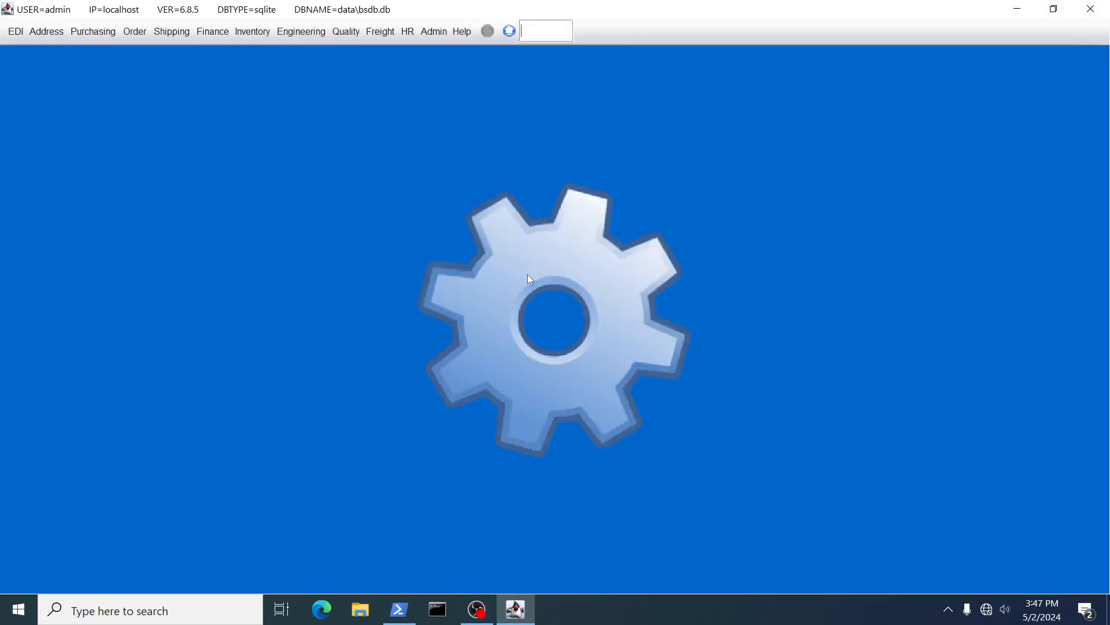
left_click(434, 32)
left_click(447, 119)
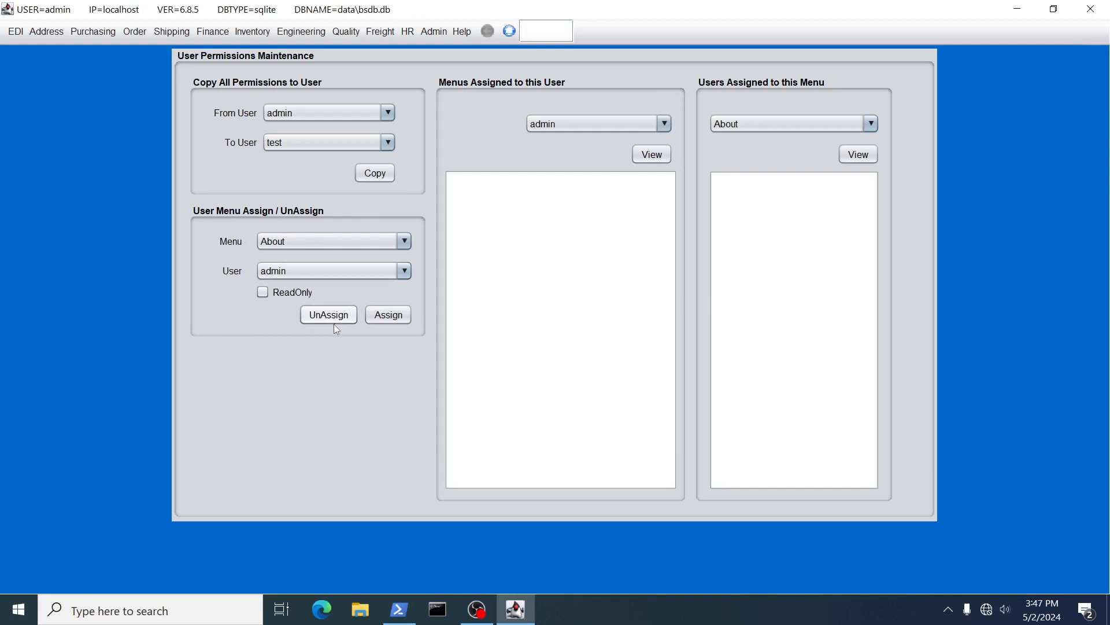
Select user test, view its menus, unassign OrderMaint, and dismiss the update confirmation.
left_click(302, 279)
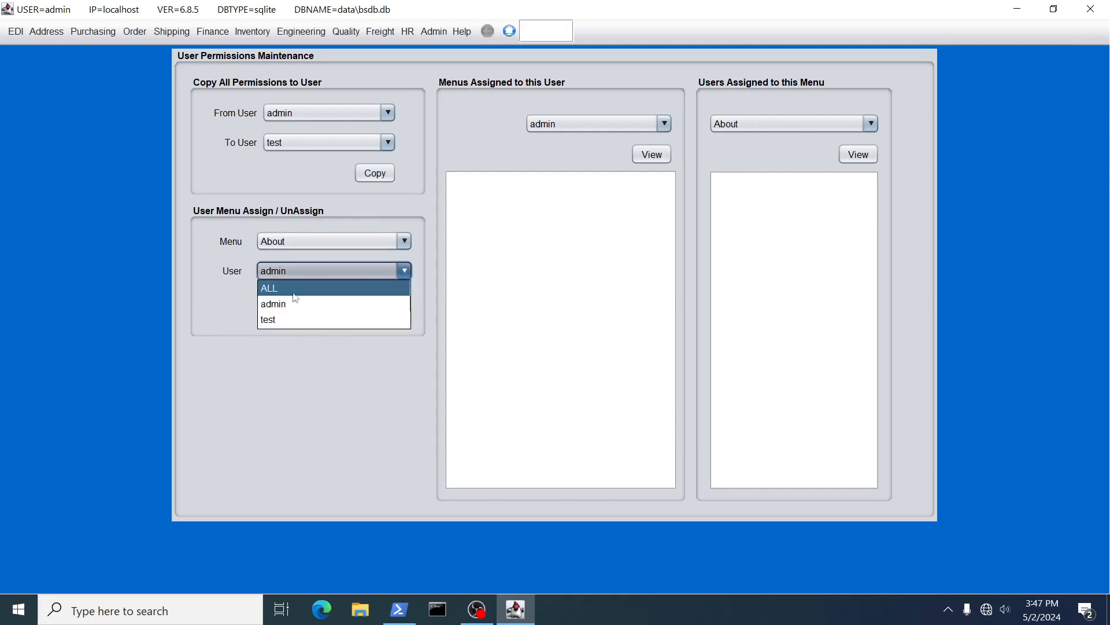
left_click(289, 319)
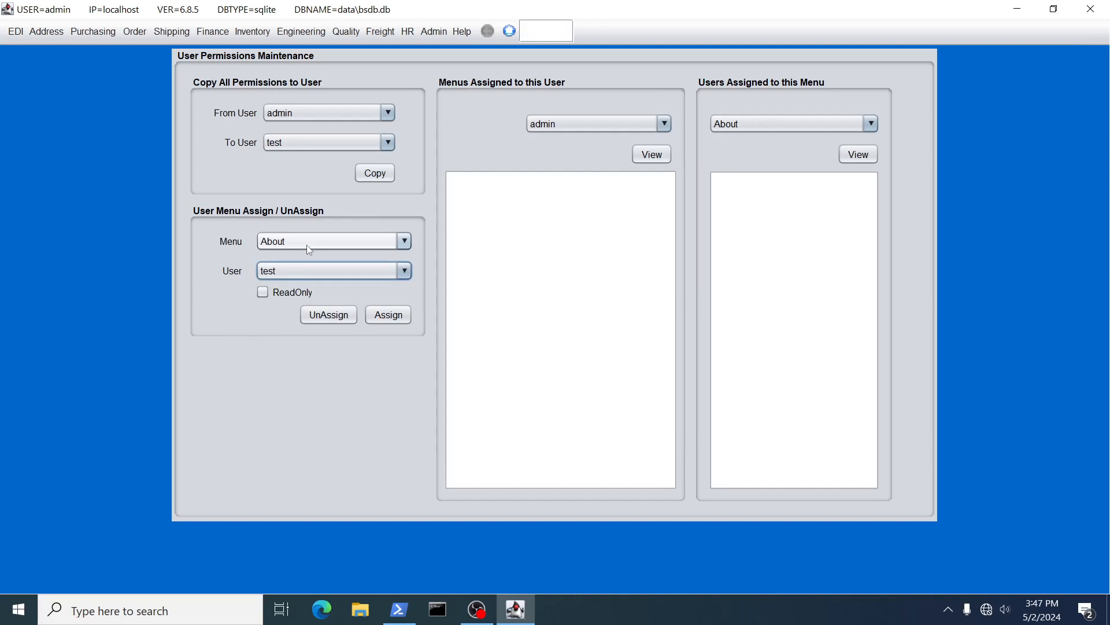
left_click(584, 124)
left_click(574, 157)
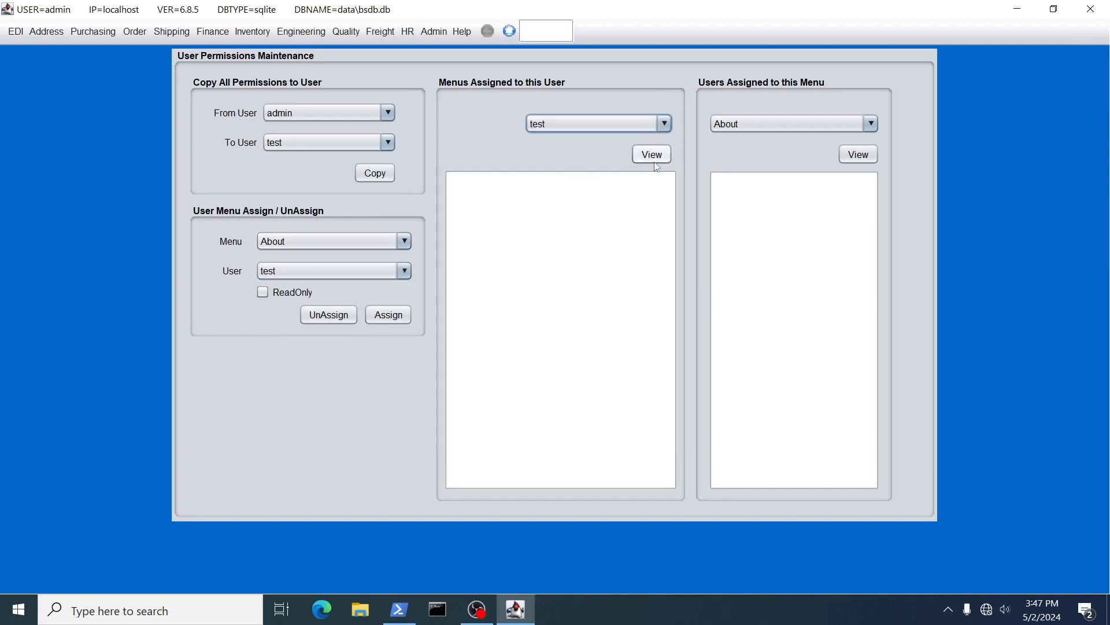
left_click(652, 154)
left_click(475, 197)
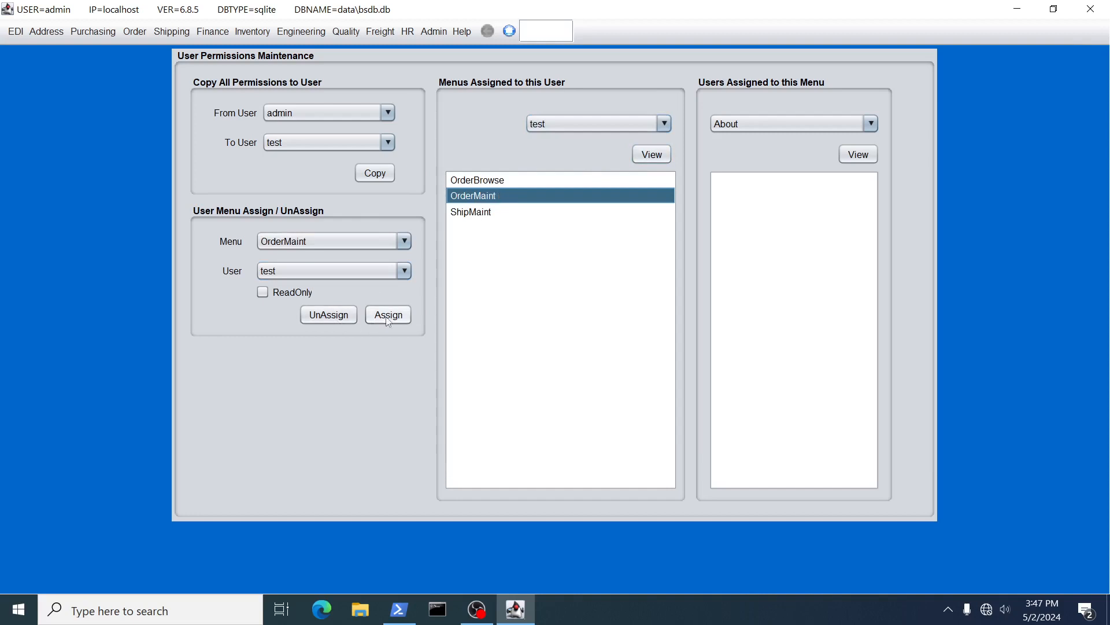
left_click(325, 315)
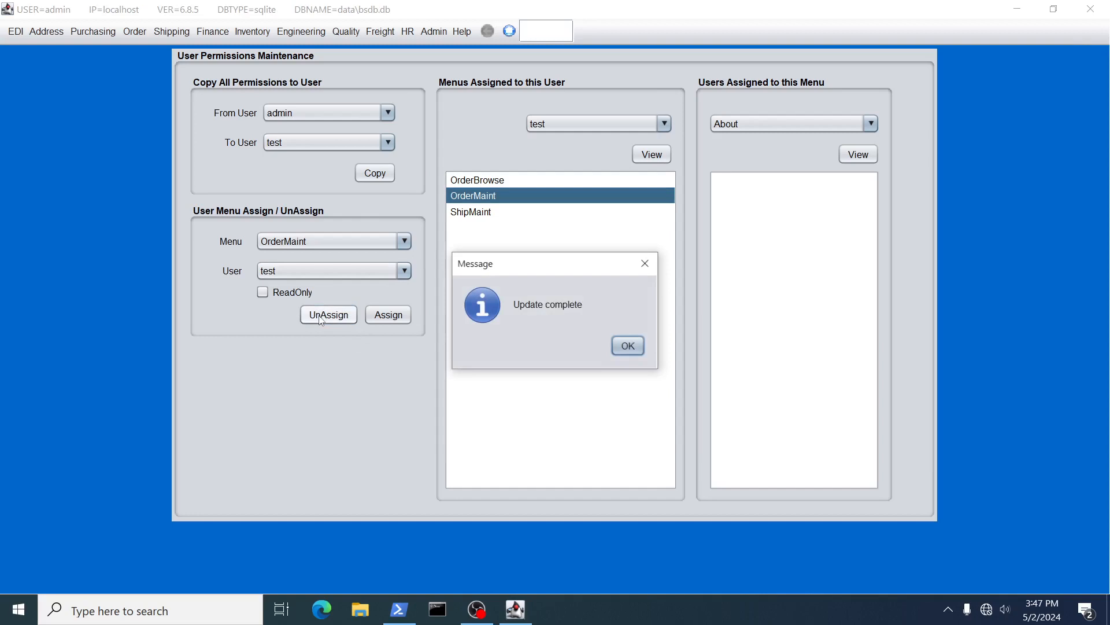
left_click(628, 350)
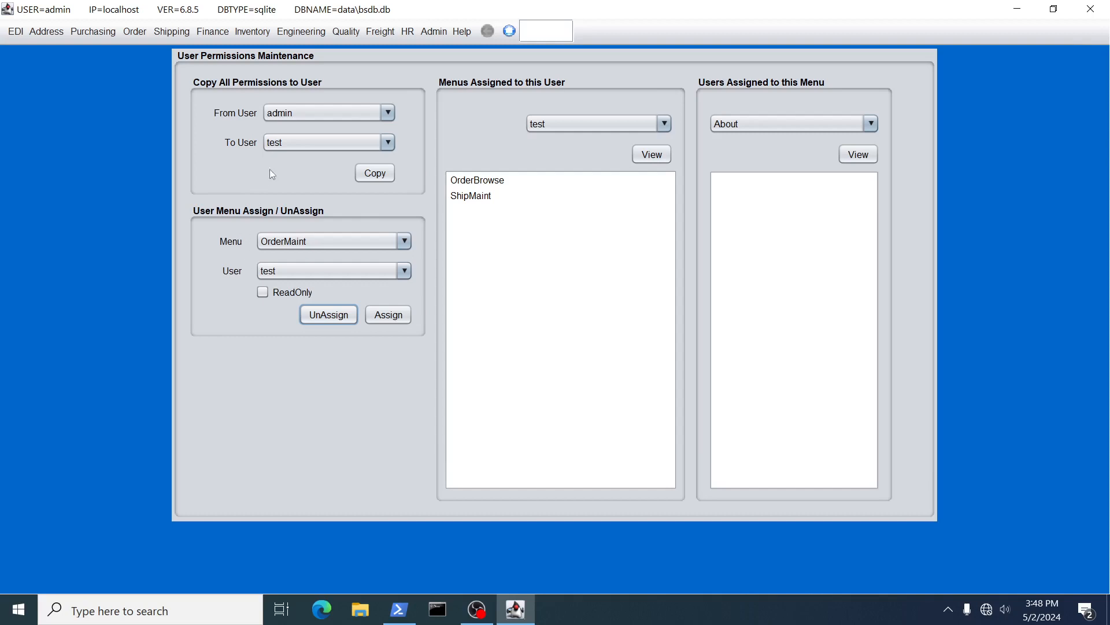
left_click(315, 113)
left_click(287, 131)
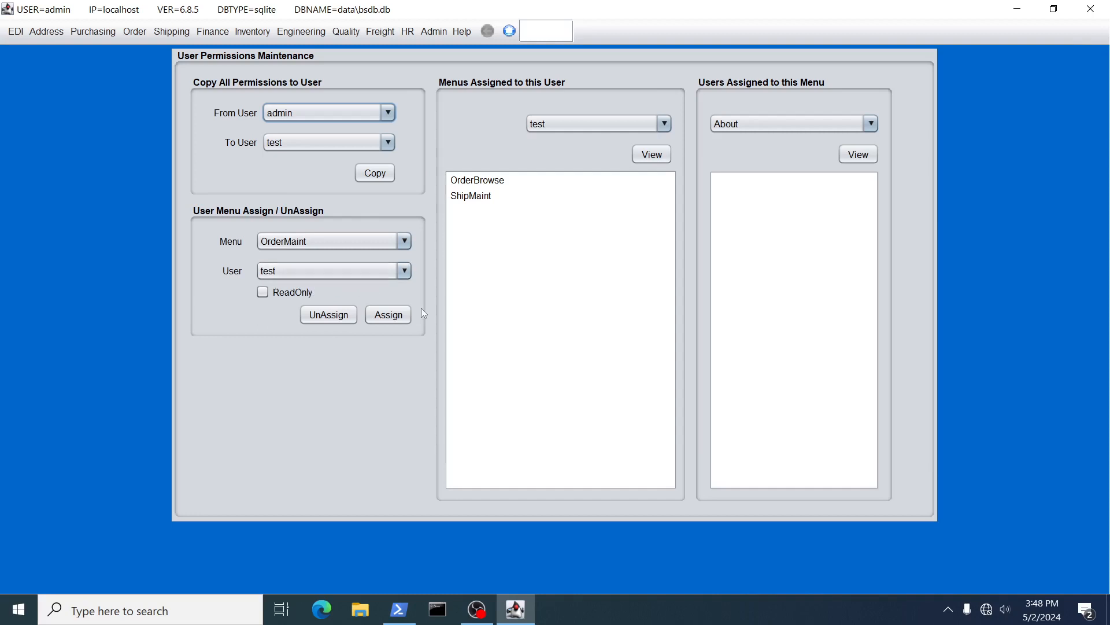
left_click(172, 33)
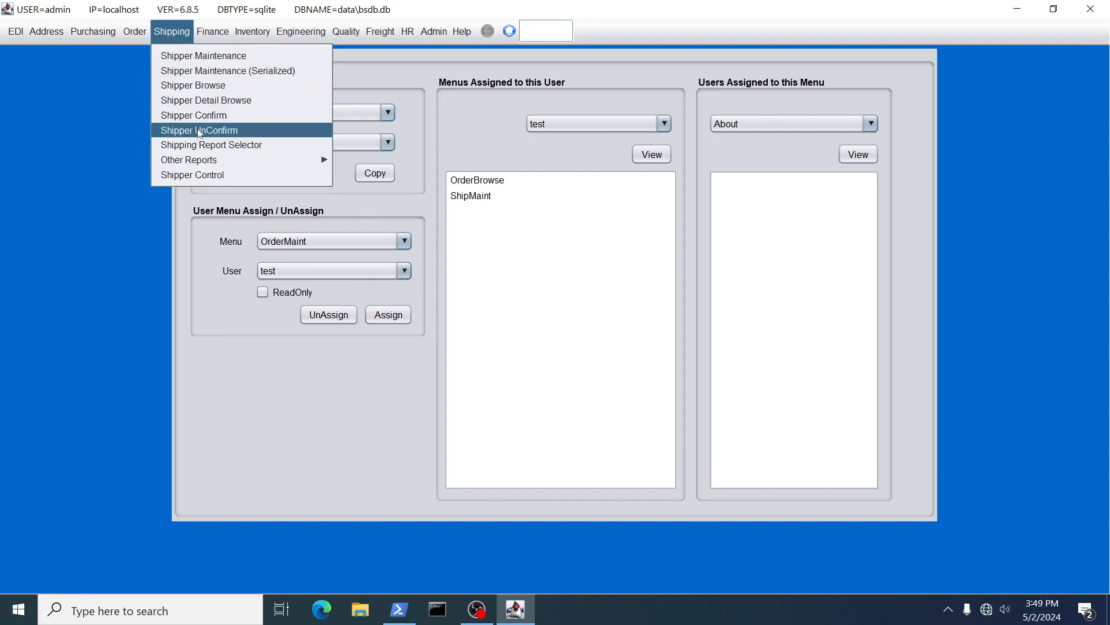
mouse_move(92, 30)
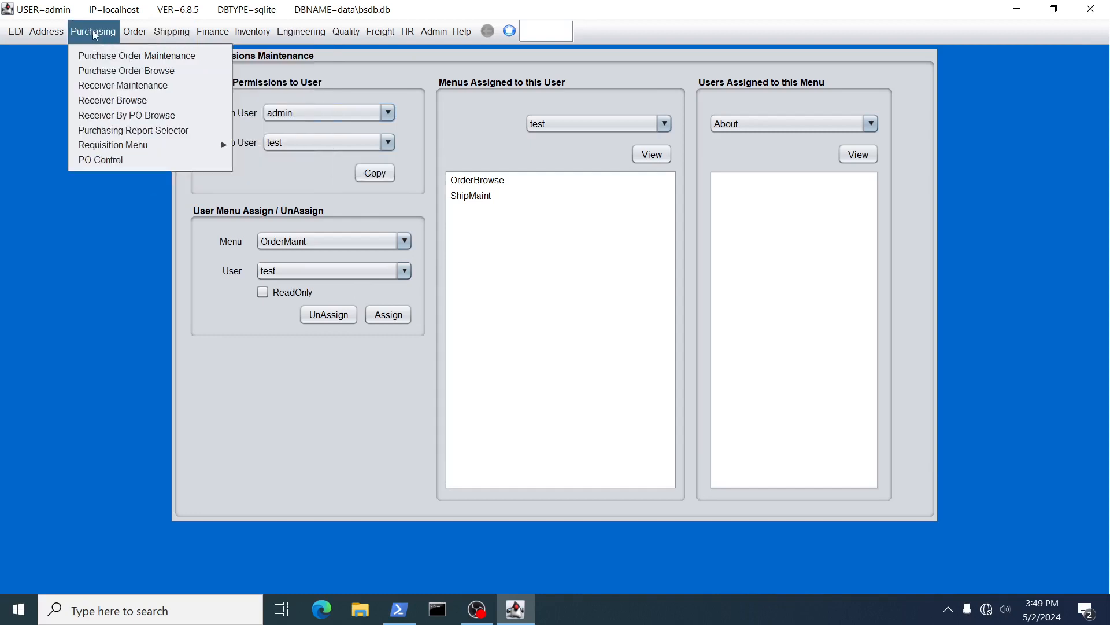
mouse_move(122, 143)
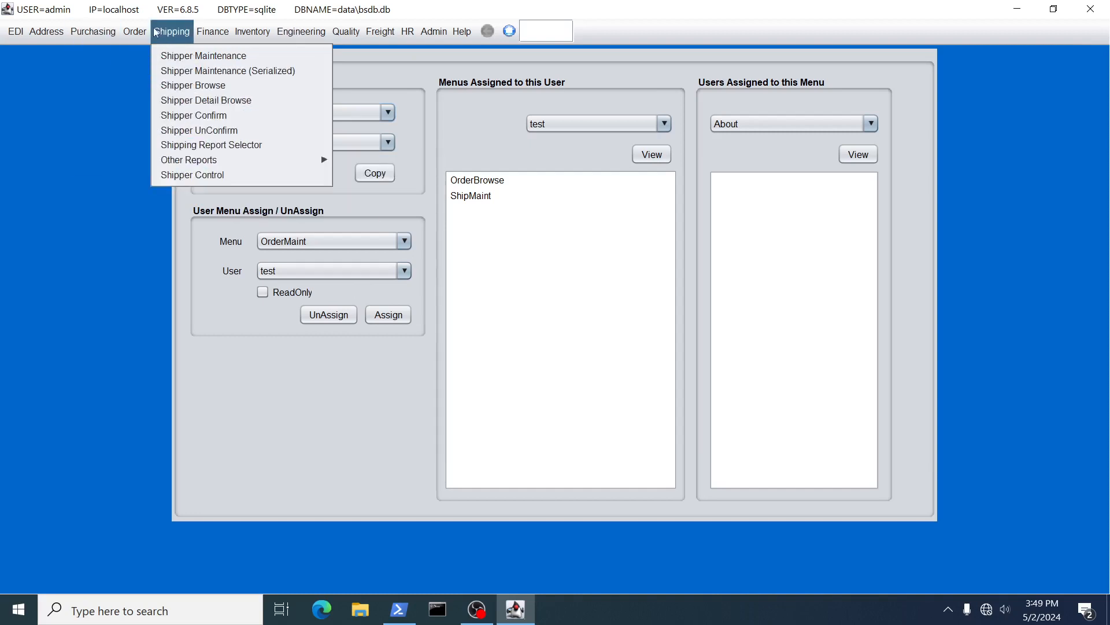
mouse_move(135, 32)
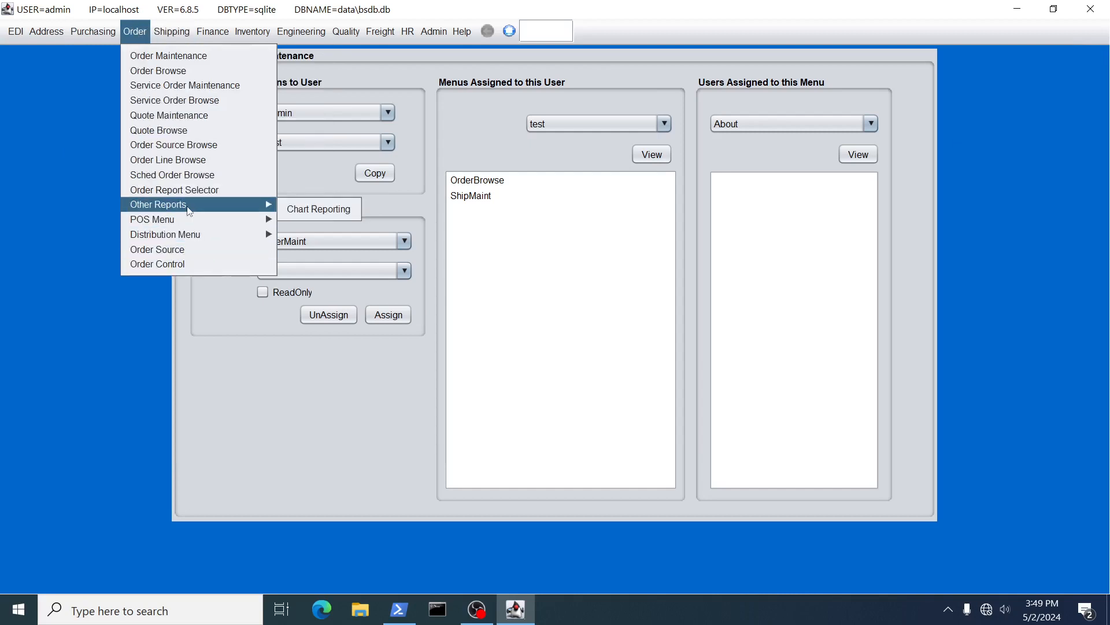
mouse_move(264, 32)
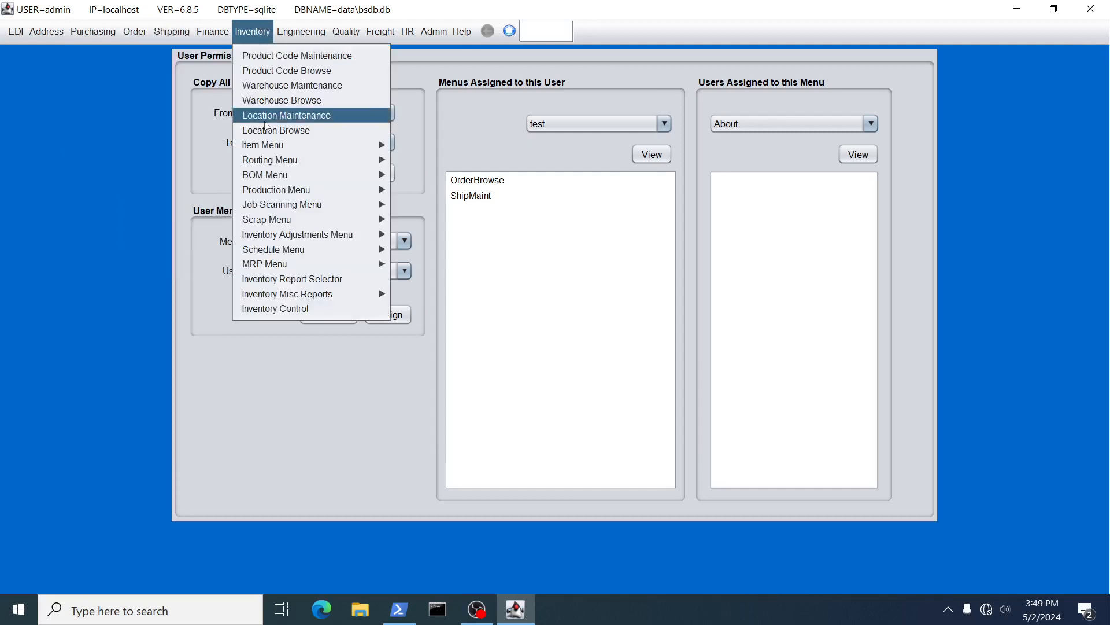
mouse_move(289, 191)
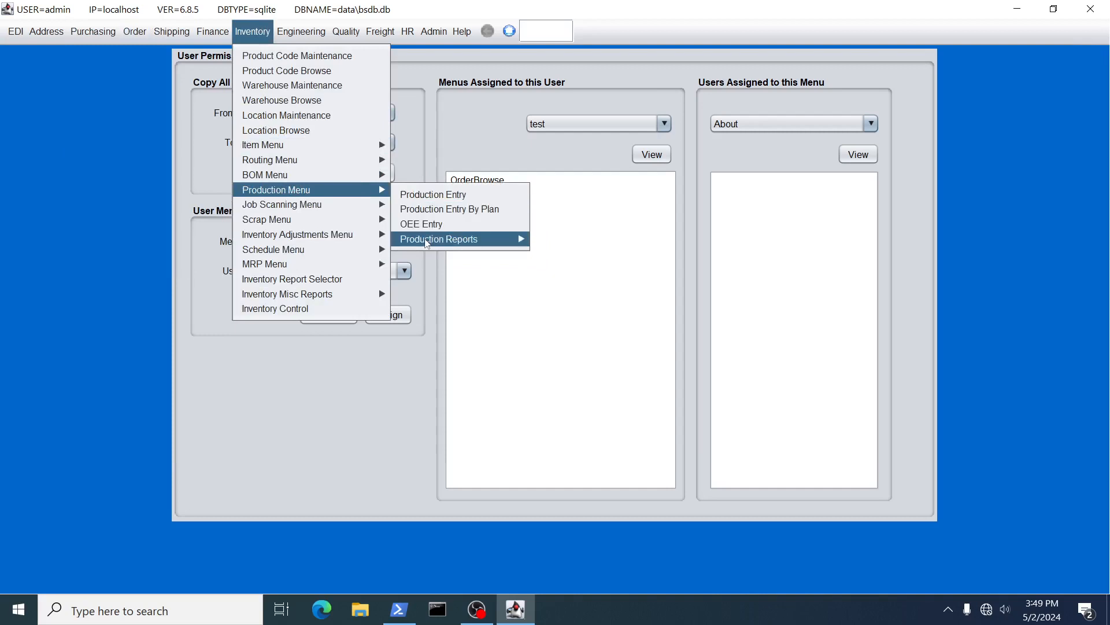
mouse_move(304, 294)
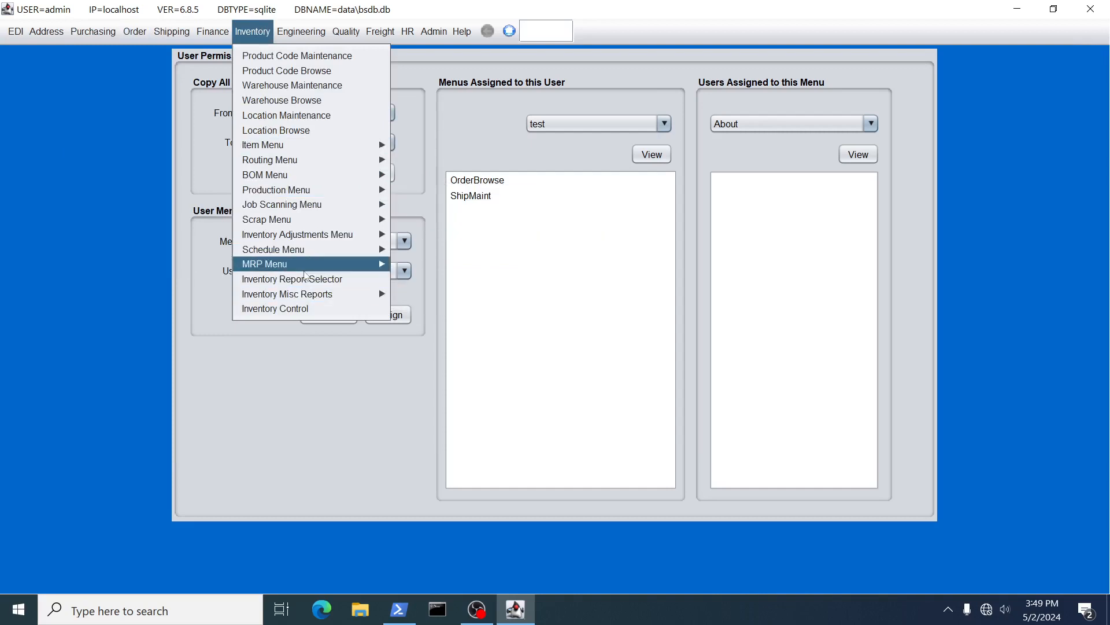
mouse_move(319, 234)
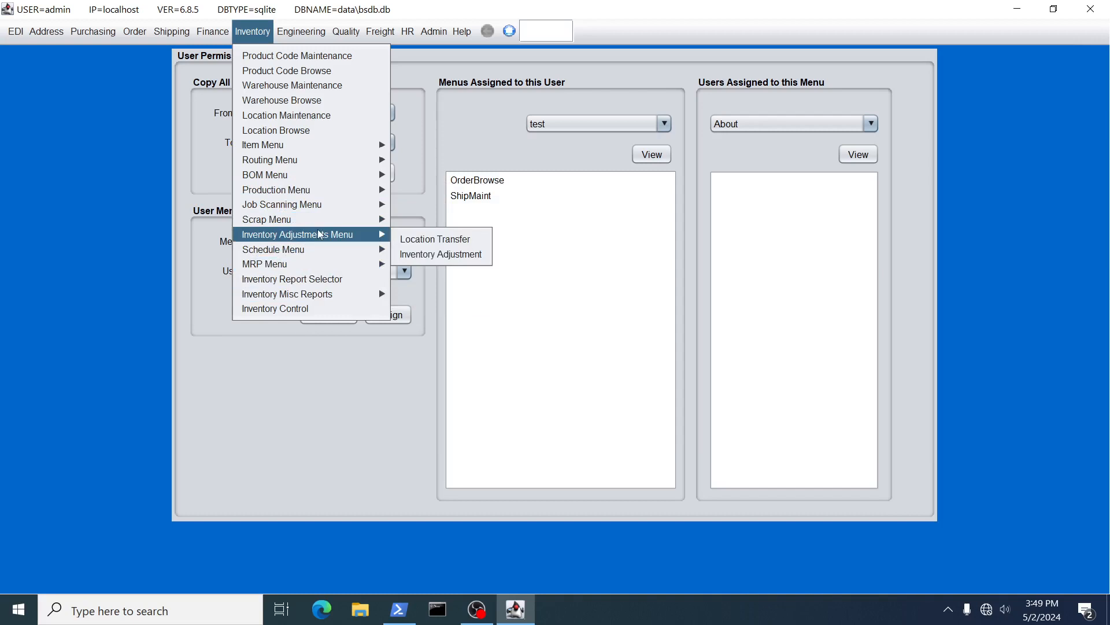
left_click(615, 4)
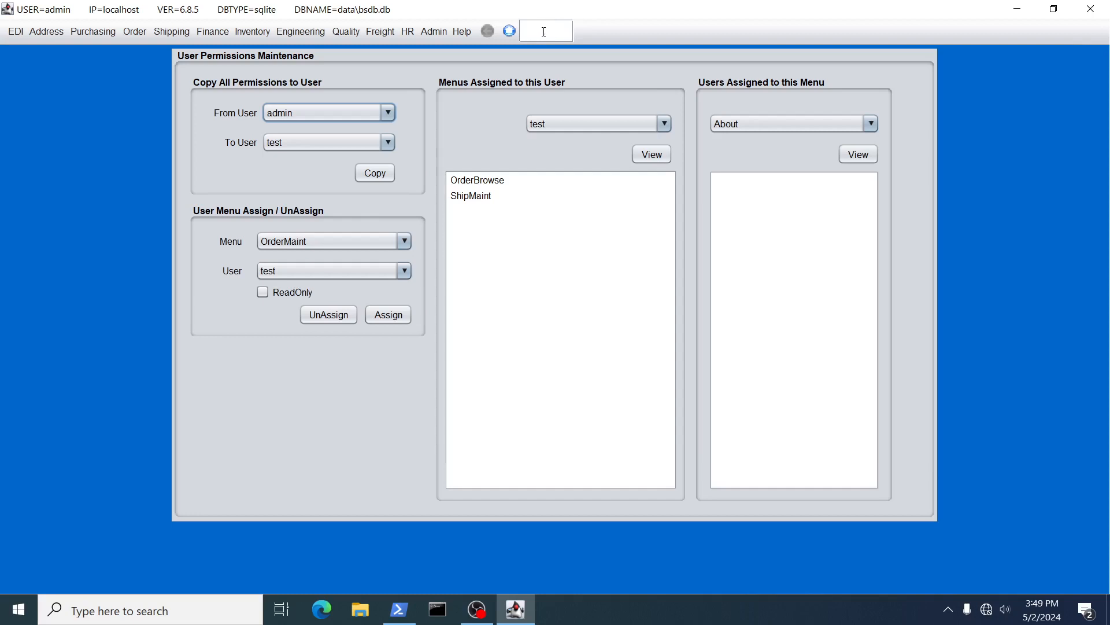
left_click(250, 34)
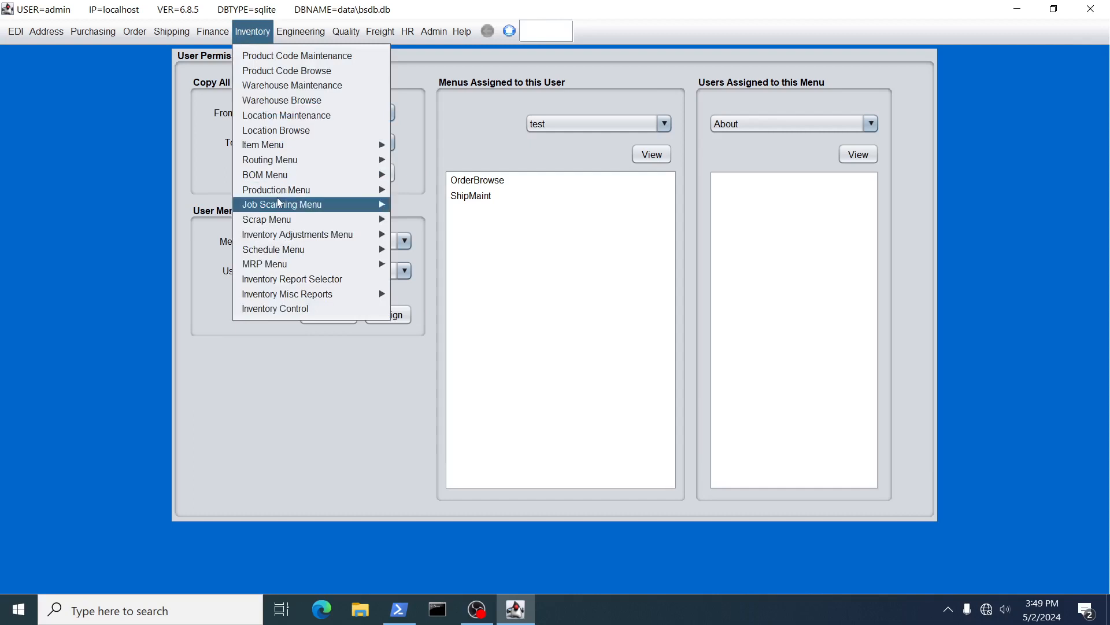
mouse_move(431, 242)
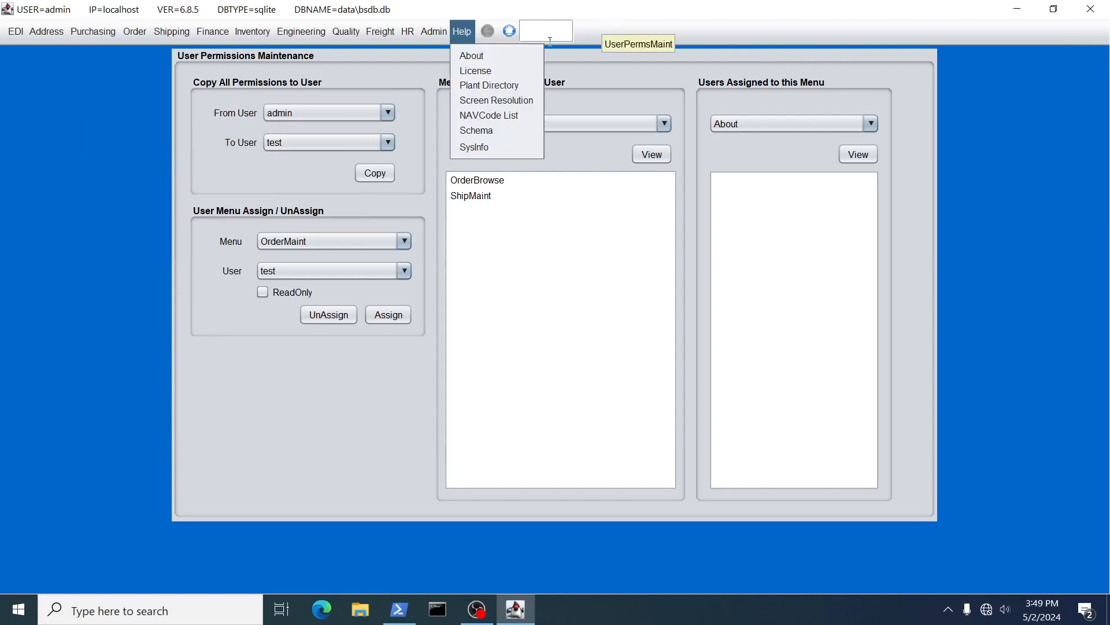
Jump to Receiver Browse and Order Maintenance with the navigation codes recv and ordm.
left_click(532, 28)
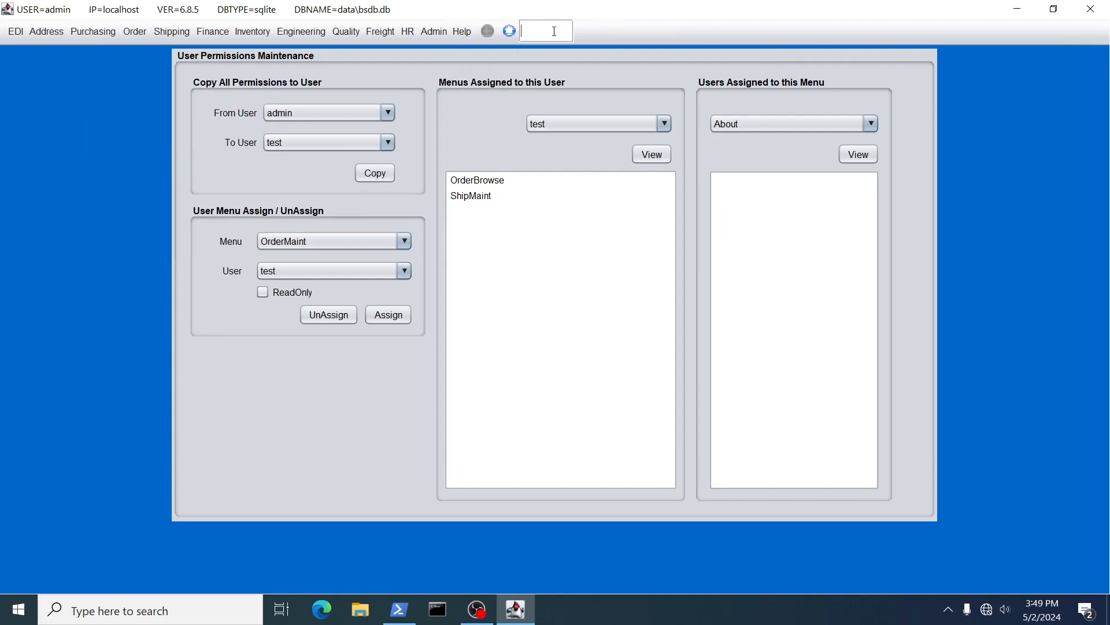
type("recv")
key("Return")
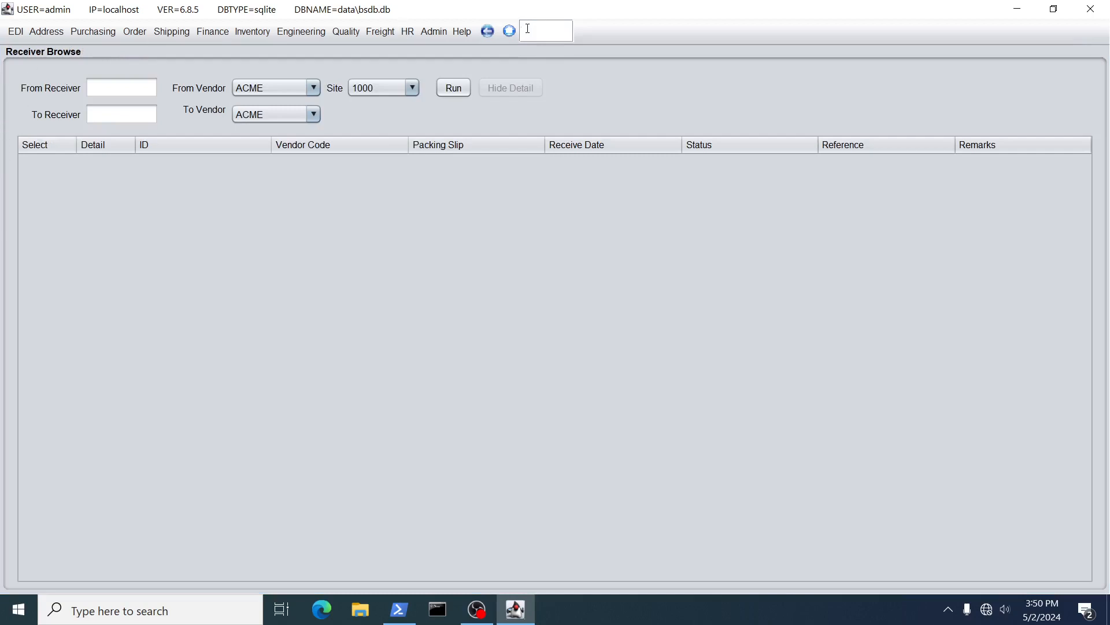
type("ordm")
key("Return")
Jump to Item Master and Customer Maintenance using codes item and cust, then view the Admin menu.
left_click(560, 29)
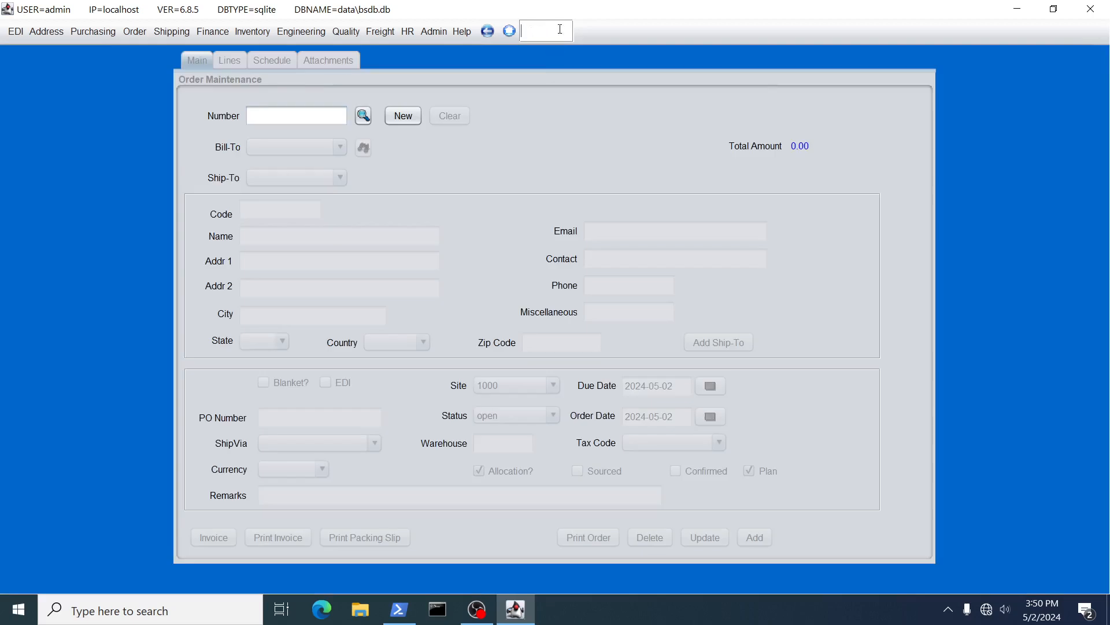
type("item")
key("Return")
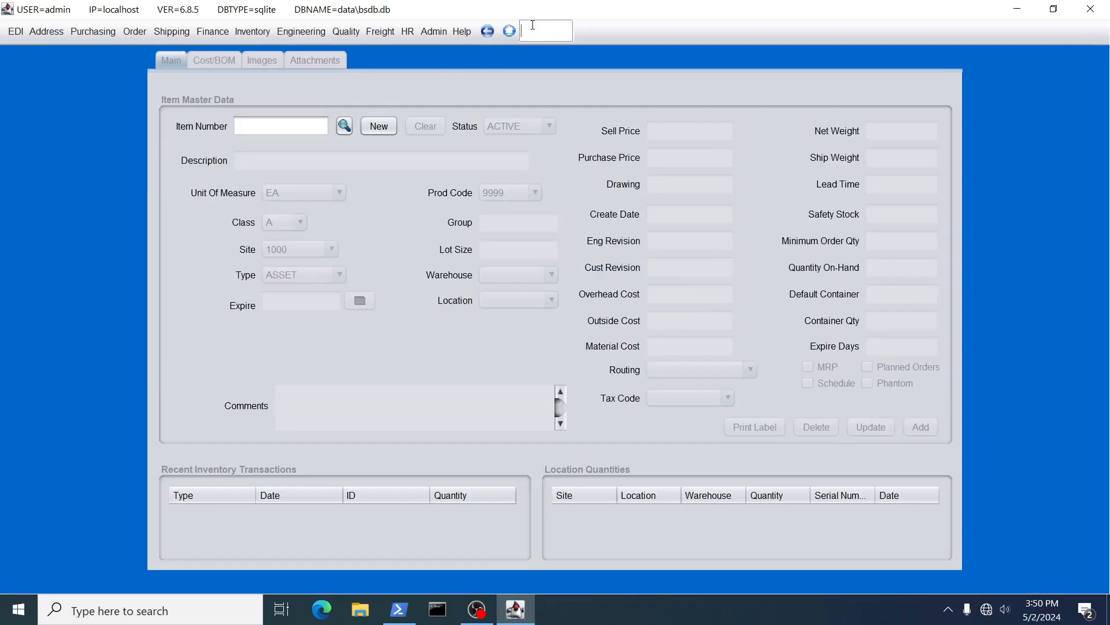
type("cust")
key("Return")
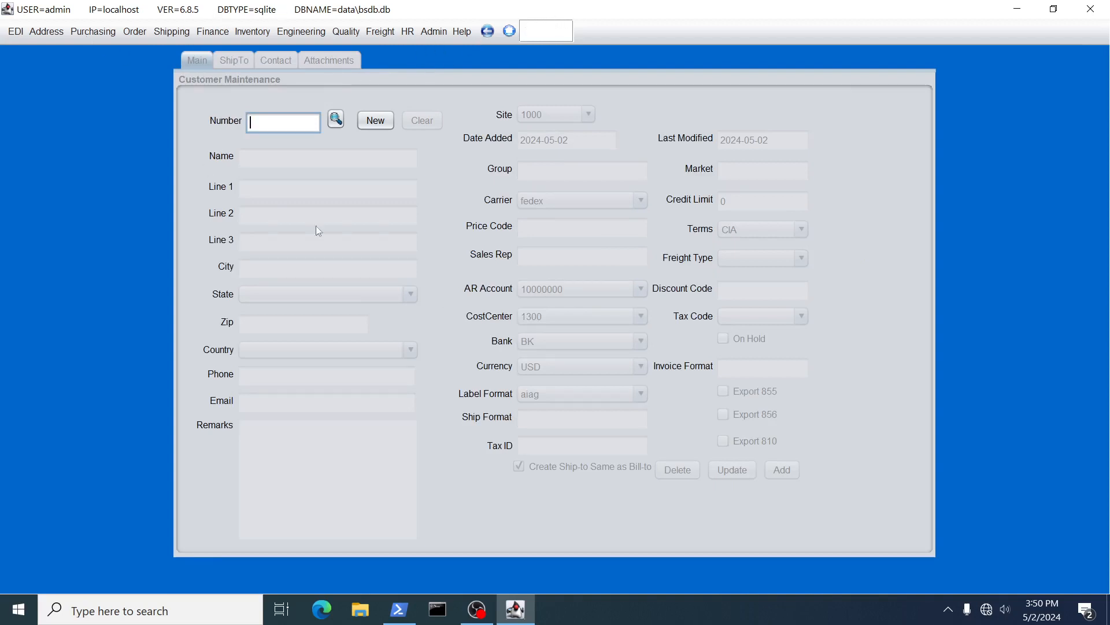
left_click(529, 29)
left_click(444, 34)
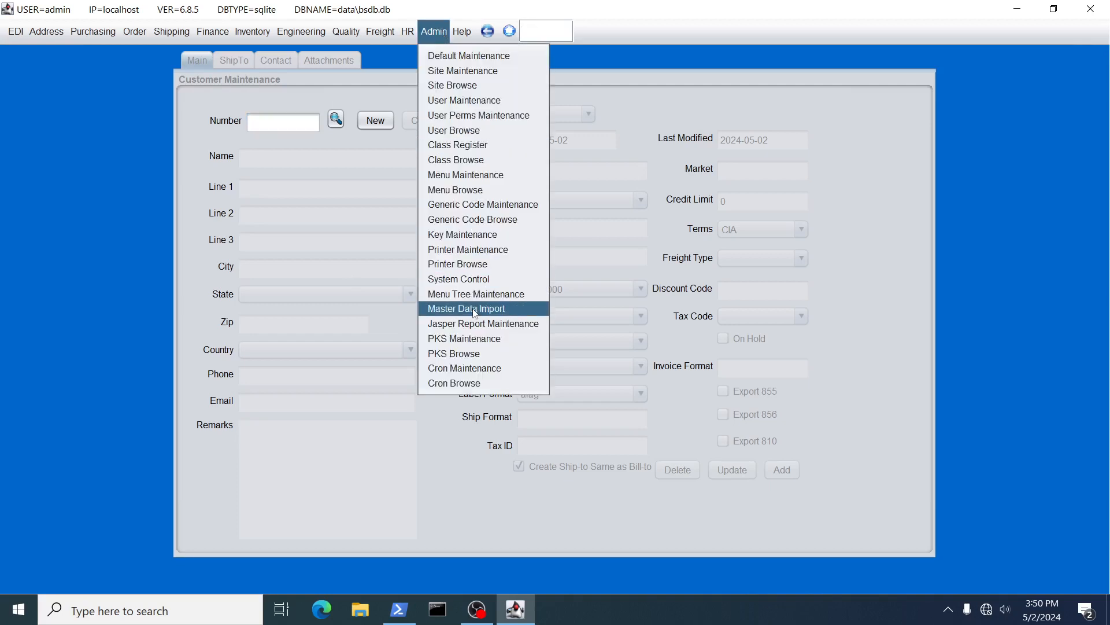
Open Help > NAVCode List, sort by Code ascending then descending, then by ID.
mouse_move(465, 29)
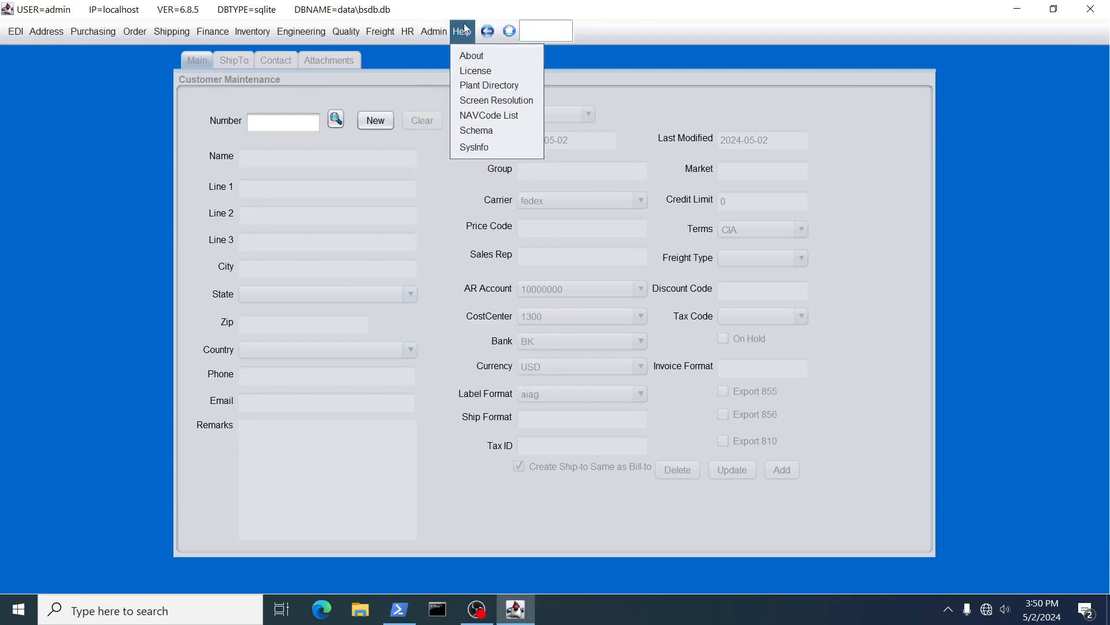
left_click(491, 118)
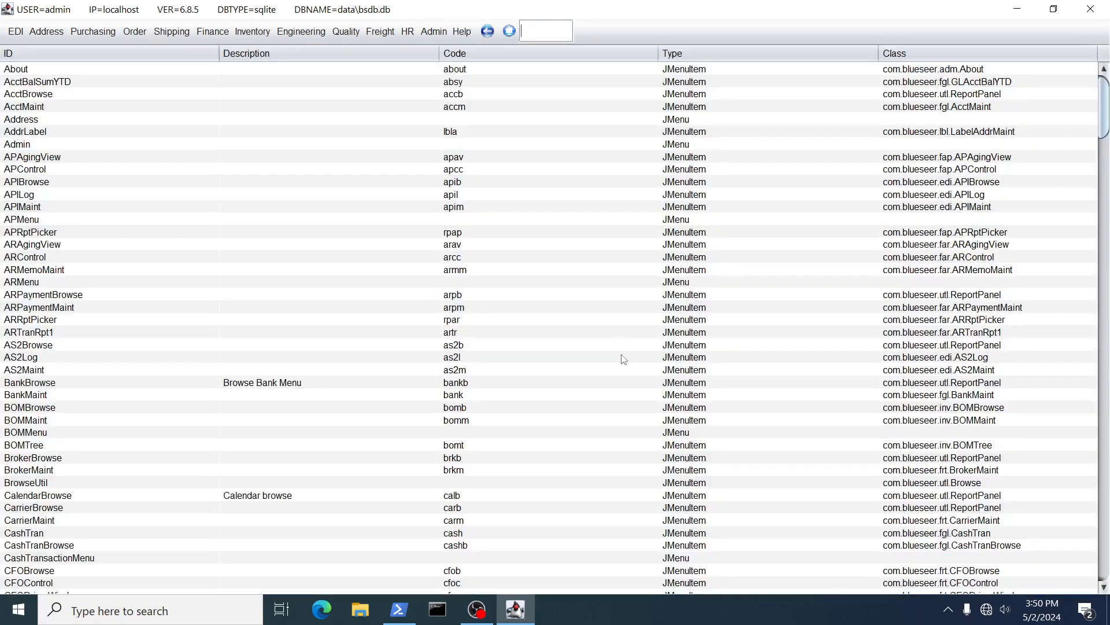
left_click(470, 56)
left_click(469, 56)
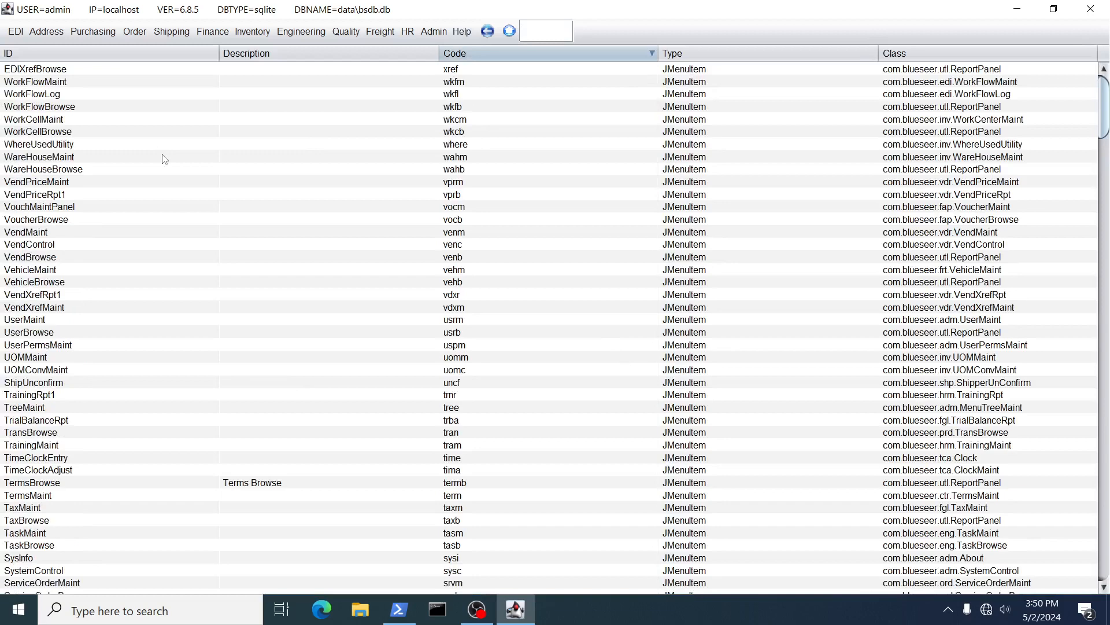
left_click(53, 55)
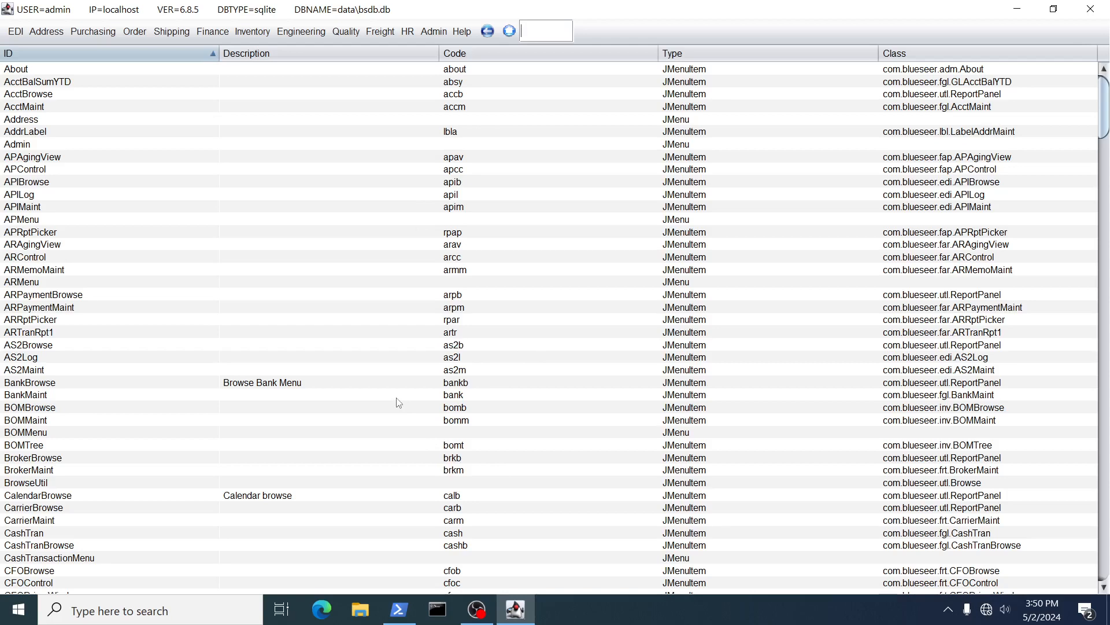
Look over the Admin menu, close BlueSeer, and open the screen recorder's options from the tray.
left_click(434, 32)
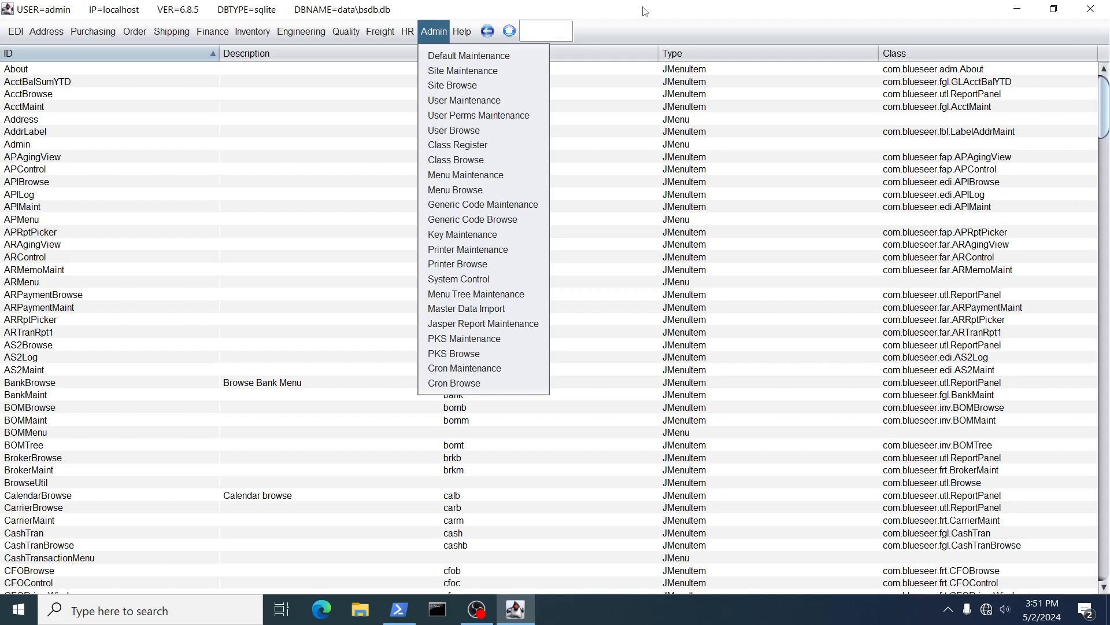
left_click(1091, 9)
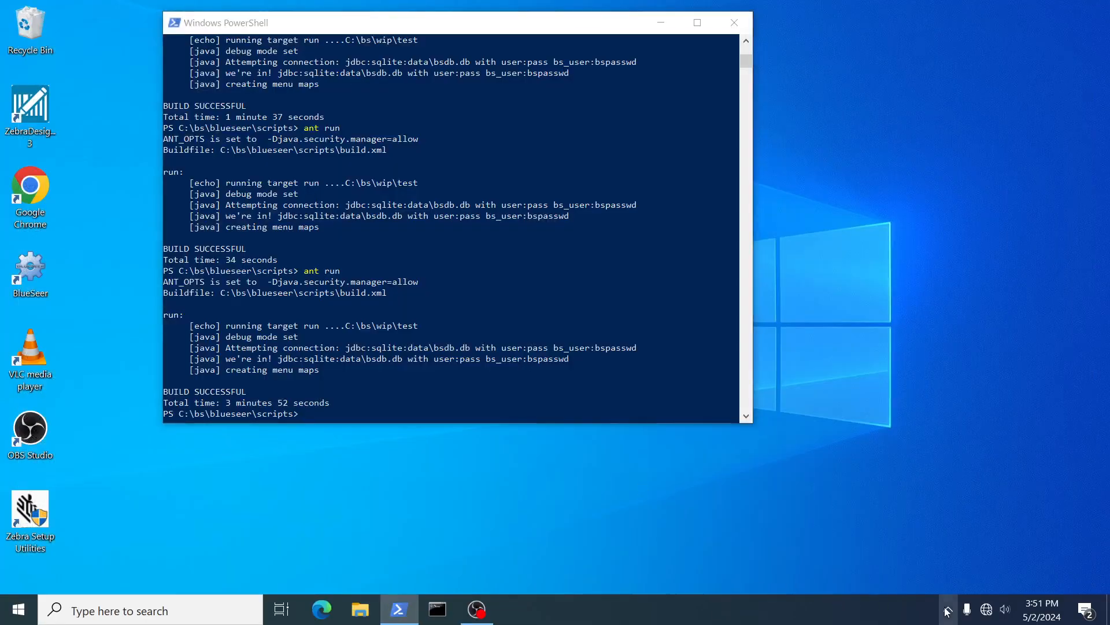
left_click(948, 609)
right_click(944, 583)
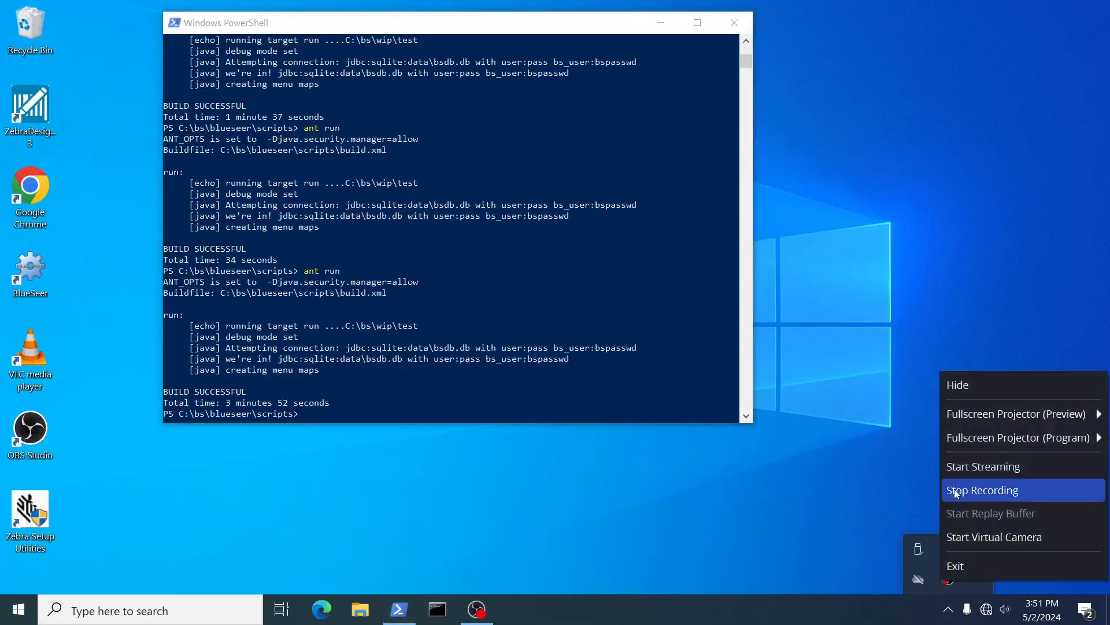